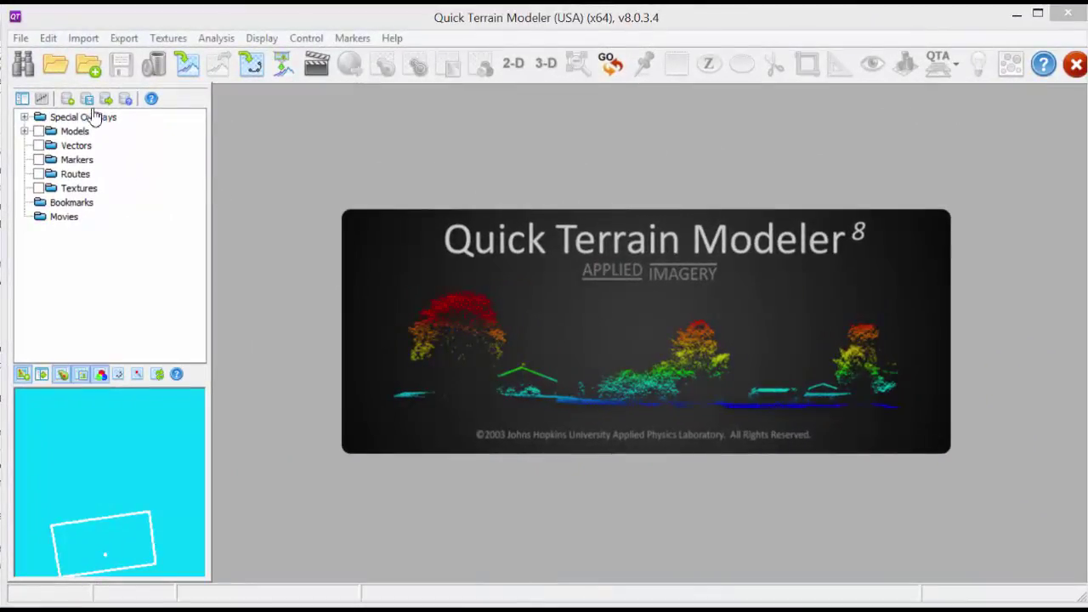
Open the Open QT Model dialog from the toolbar folder icon
left_click(51, 61)
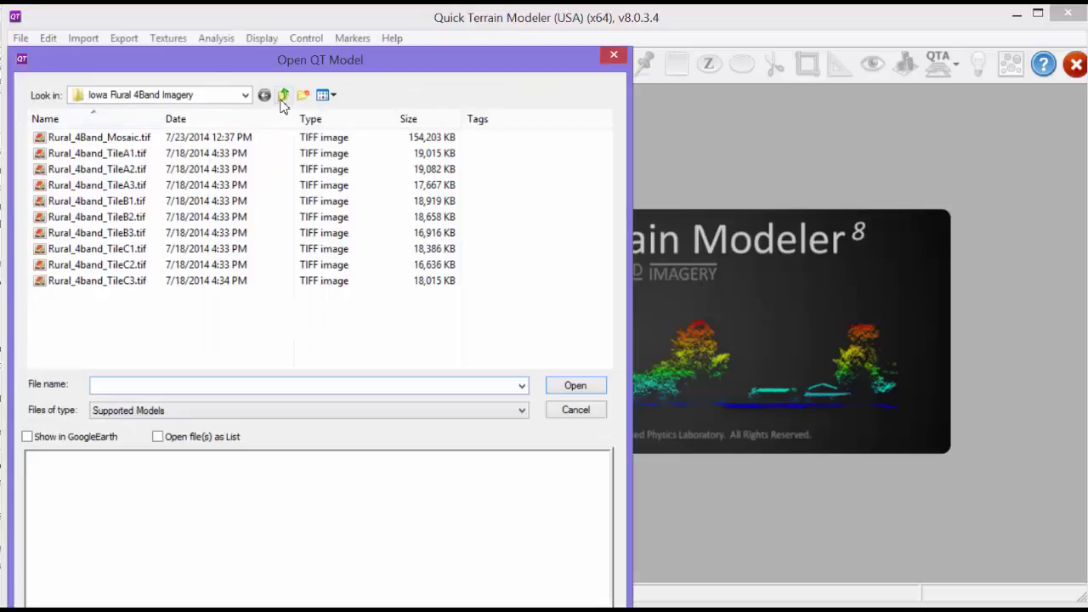
Go up to Iowa_Rural_LiDAR and open Iowa_All Returns_DSM_dem.tif from Iowa Rural Surface Models
left_click(283, 95)
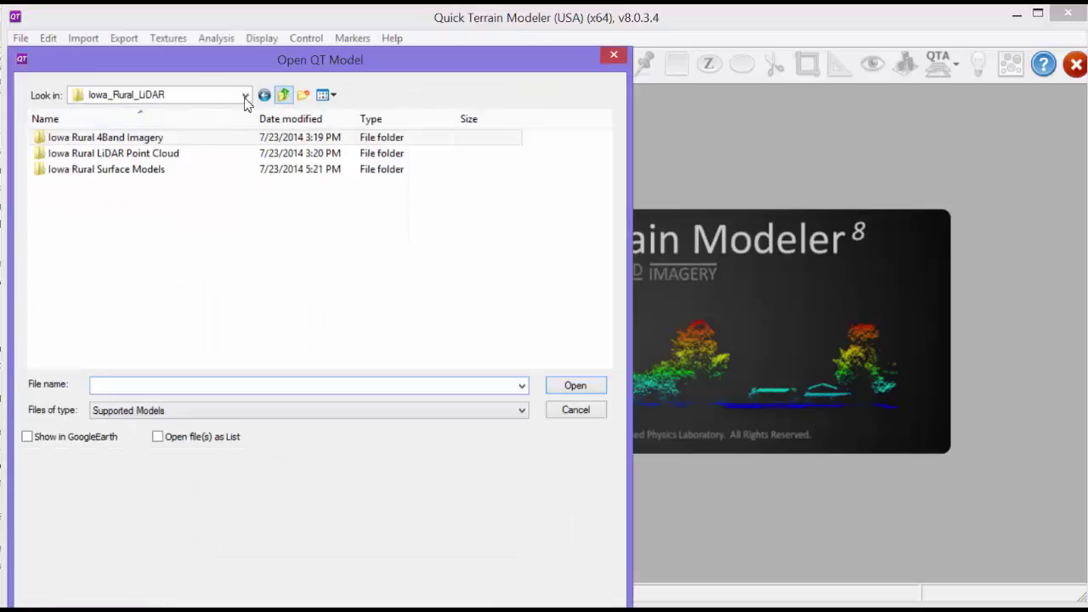
double_click(111, 174)
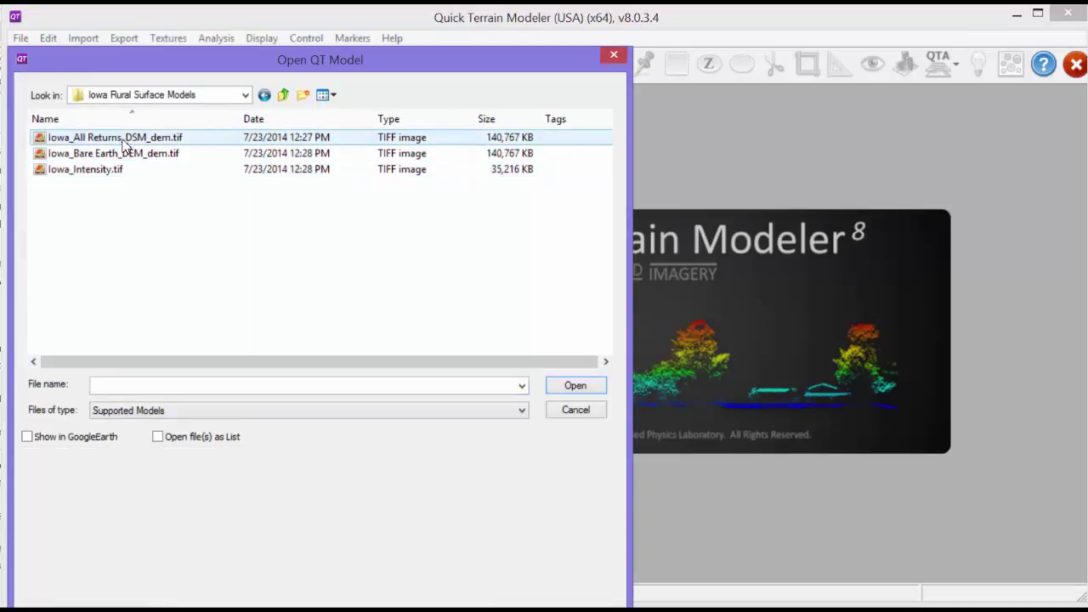
left_click(123, 138)
left_click(575, 385)
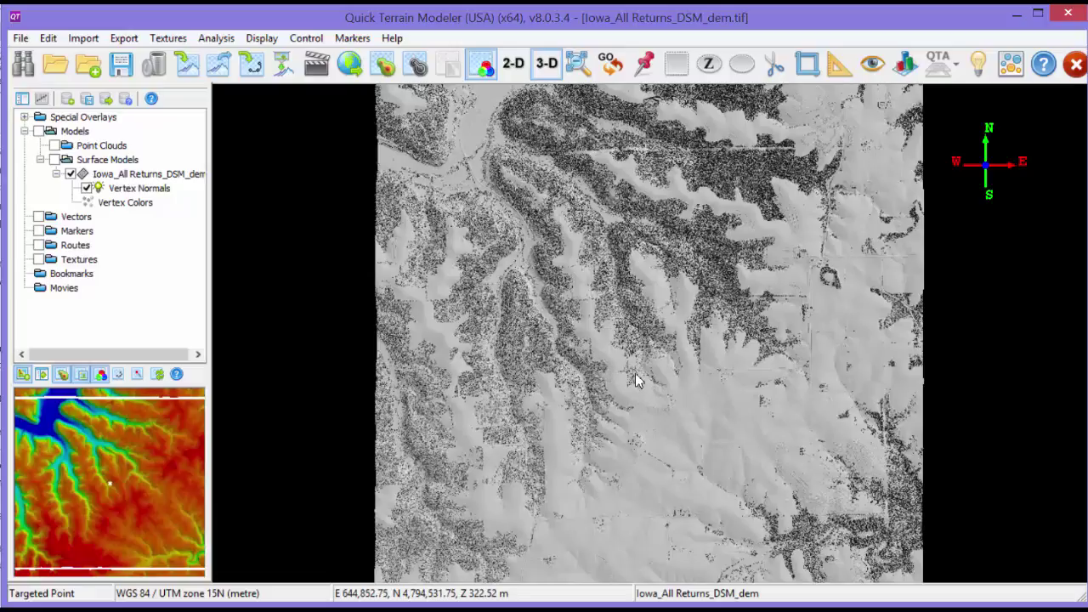
In the Model Search Tool, set the search folder to Iowa_Rural_LiDAR
key("f")
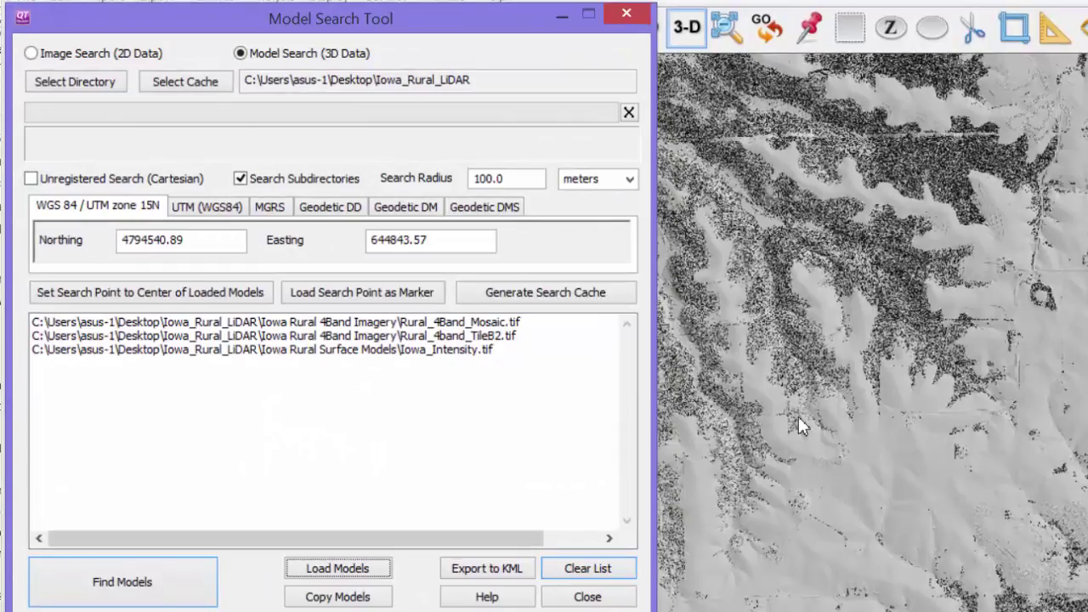
left_click(70, 78)
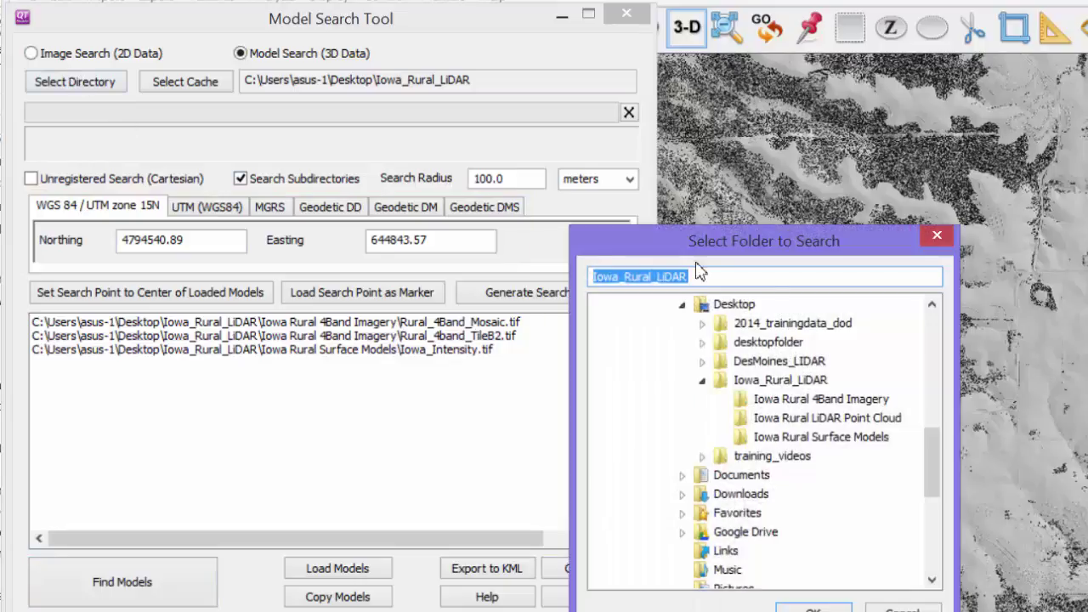
left_click(619, 301)
left_click(811, 607)
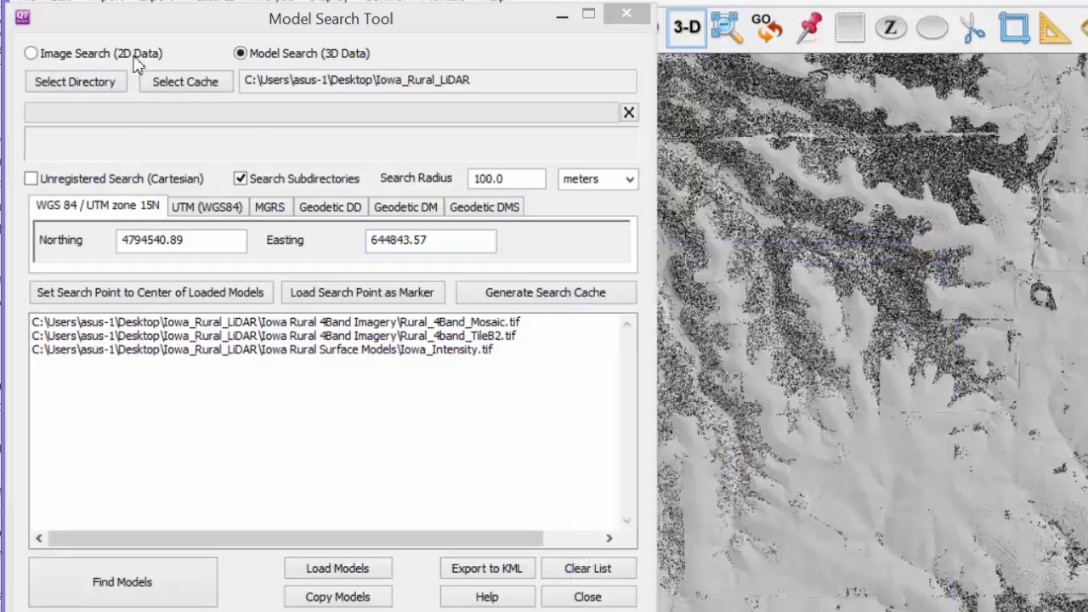
Find images around the model and load Rural_4Band_Mosaic.tif onto the terrain
left_click(33, 49)
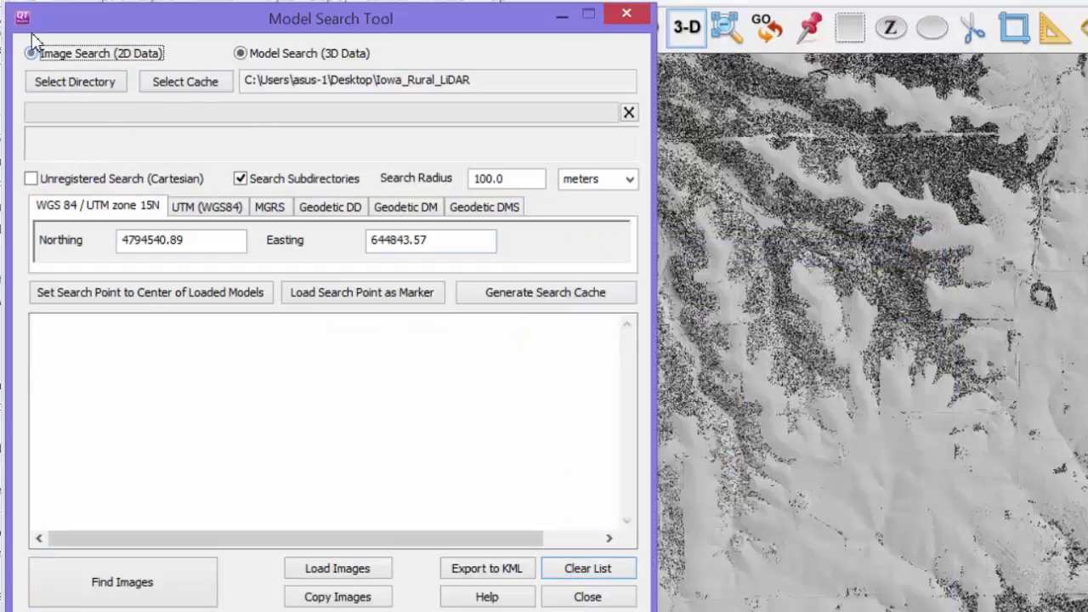
left_click(166, 581)
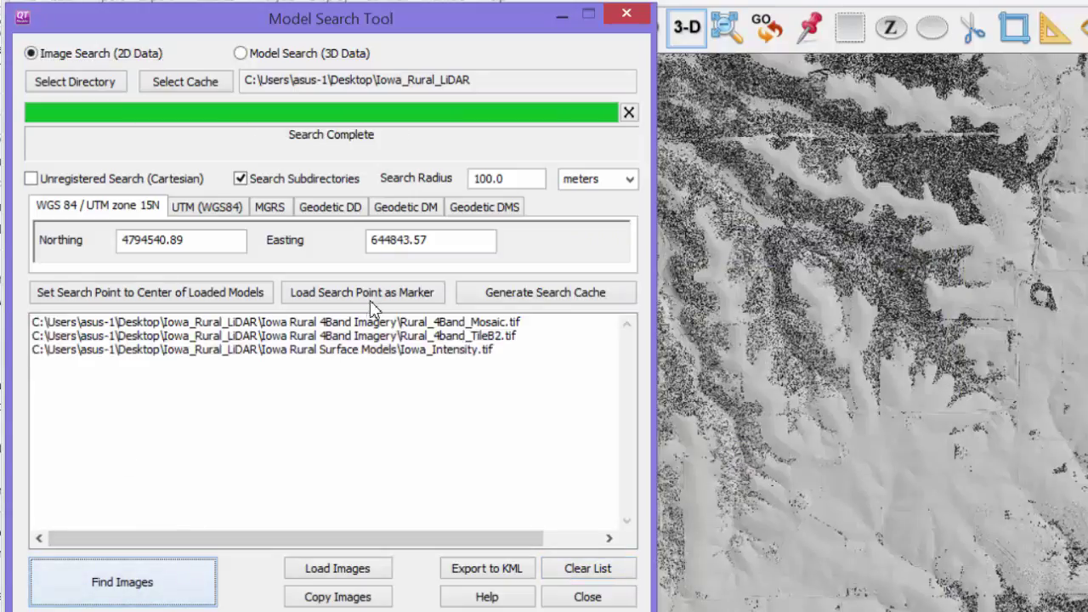
left_click(393, 324)
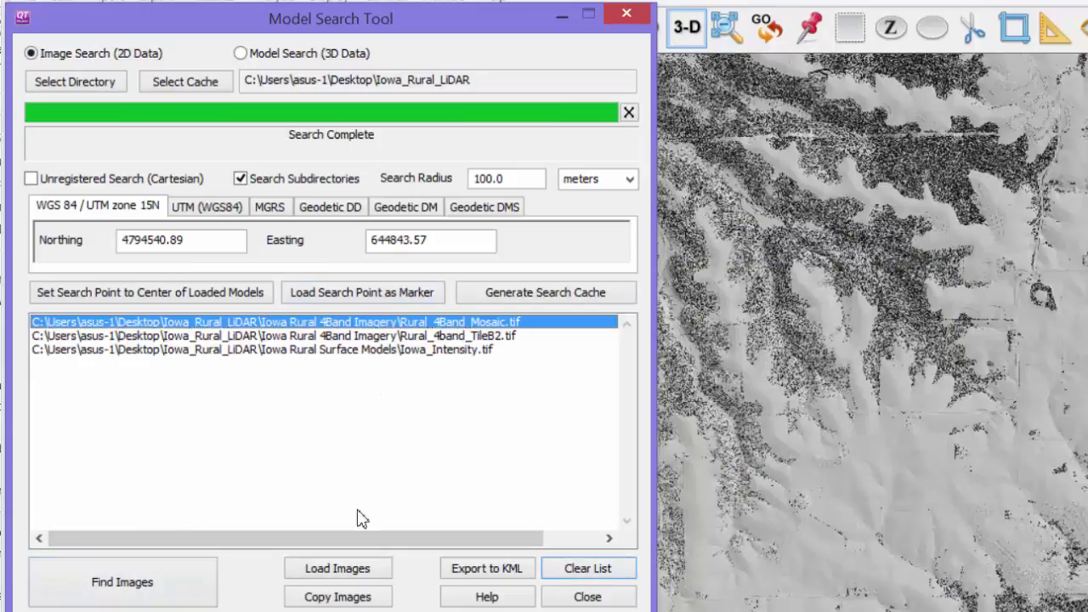
left_click(360, 567)
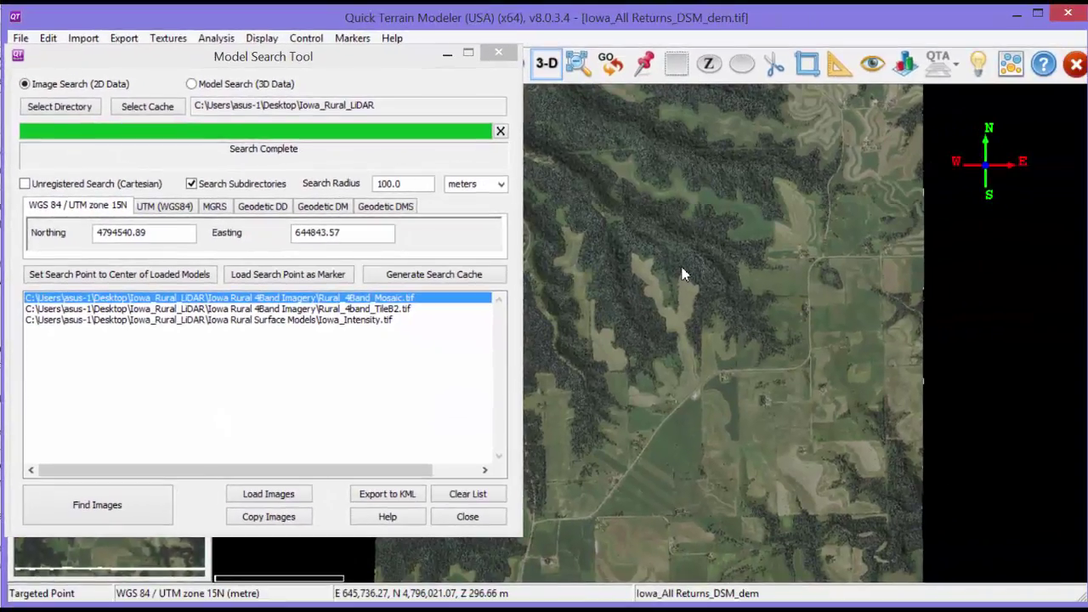
key("Escape")
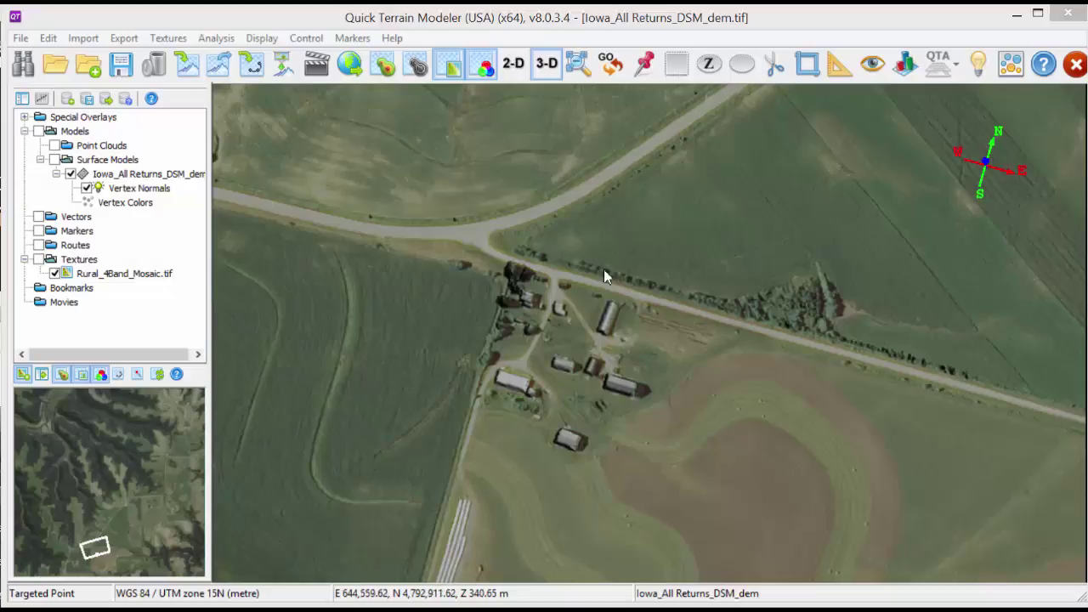
Place markers on the farmstead barn, the lower barn and the western barn
left_click(642, 71)
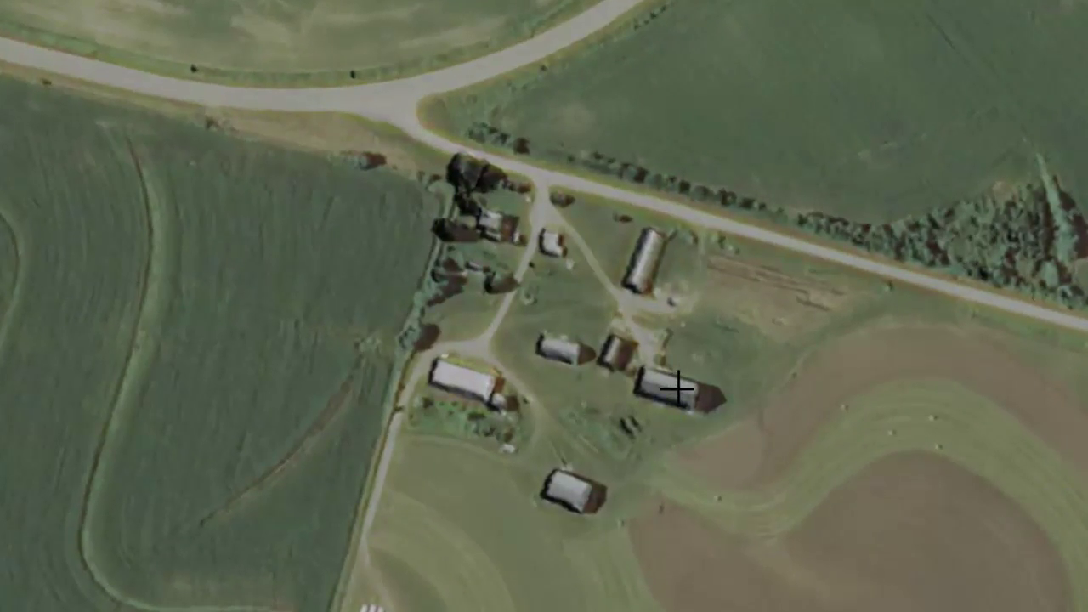
left_click(675, 388)
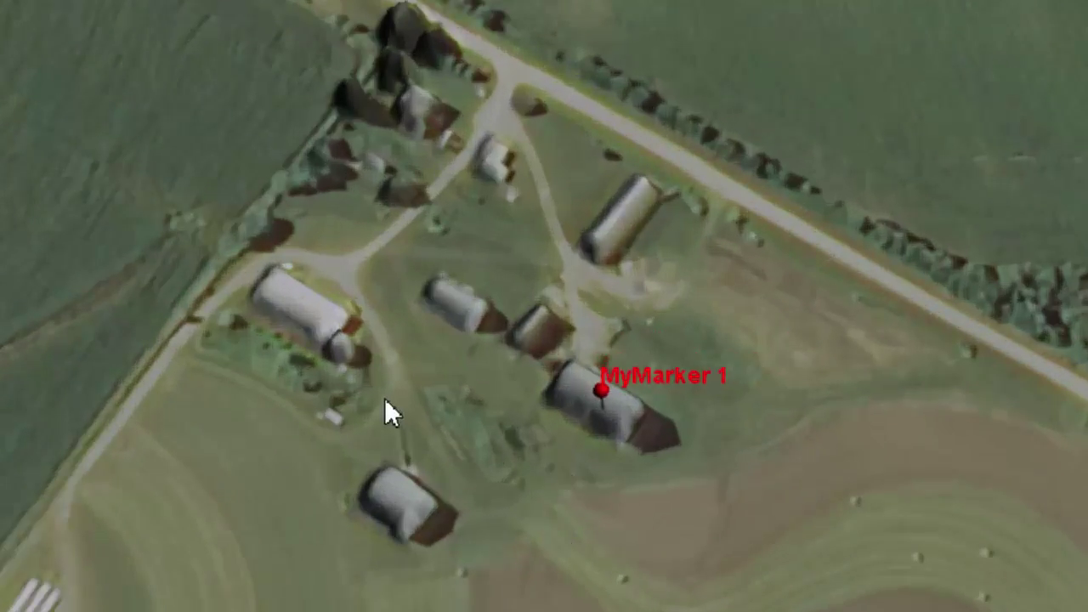
key("m")
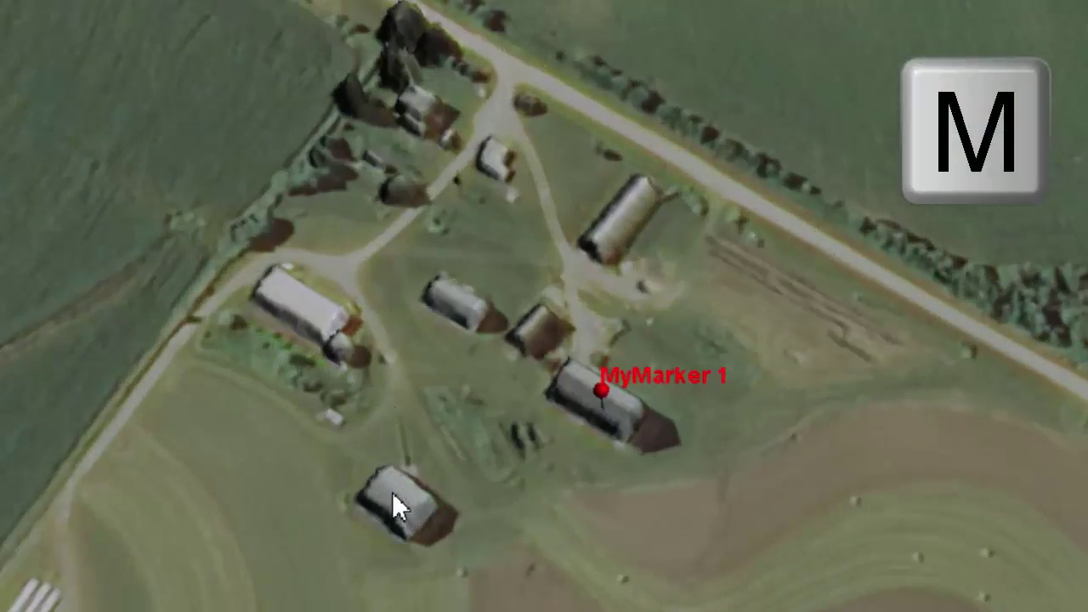
left_click(392, 493)
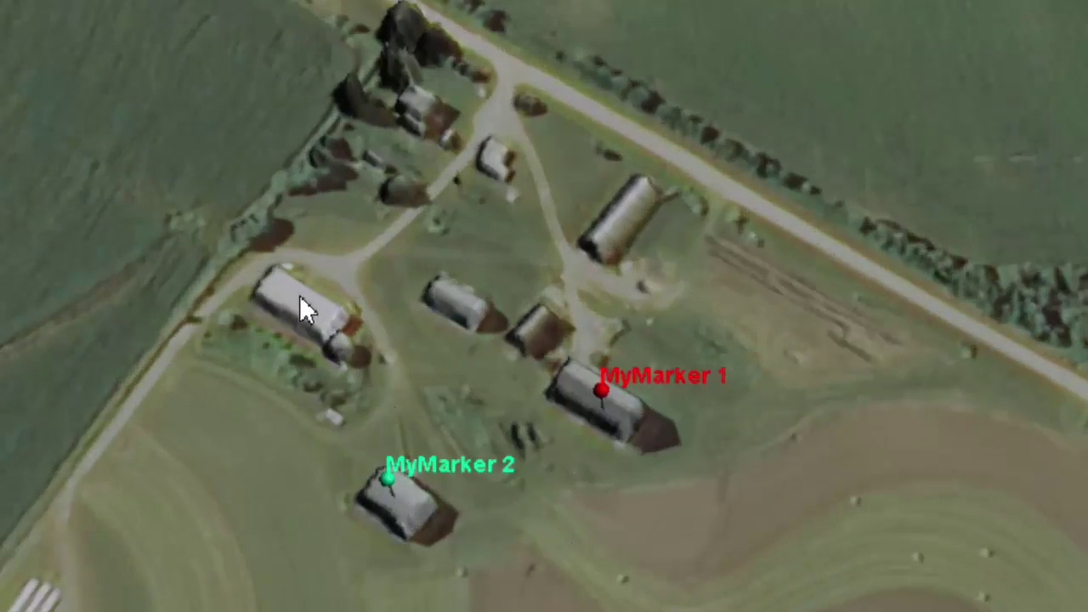
left_click(455, 289)
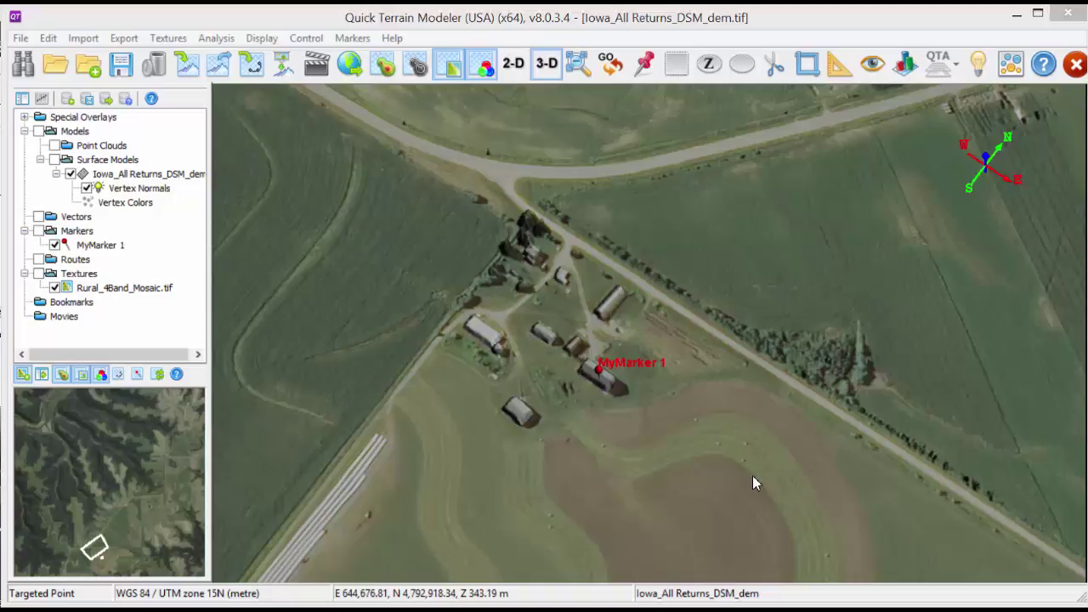
Create a Basic LOS Map from MyMarker 1, then rotate and zoom out to view coverage
left_click(872, 64)
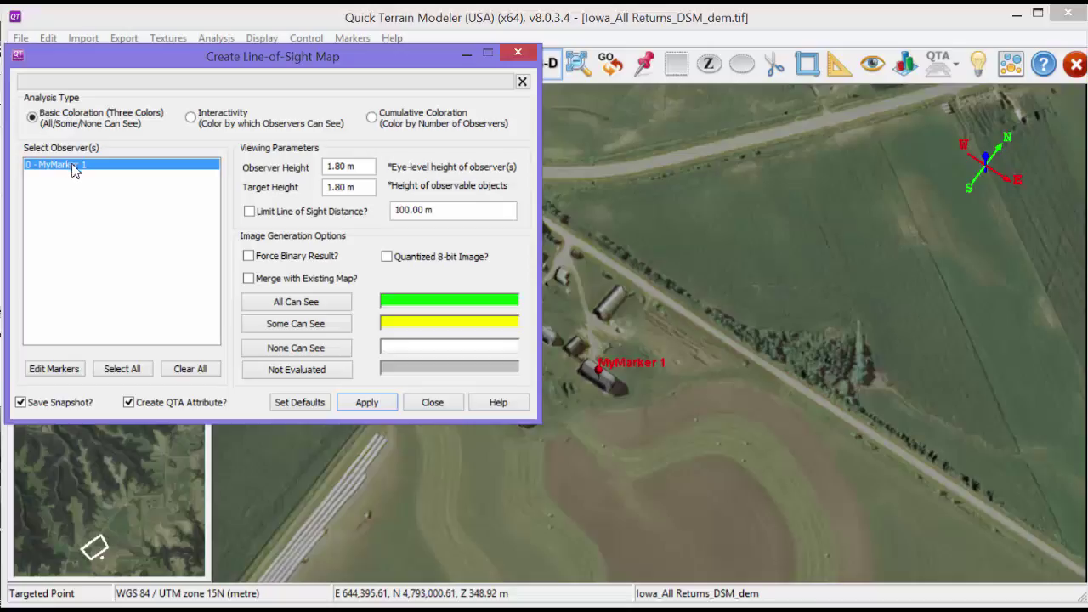
left_click(357, 407)
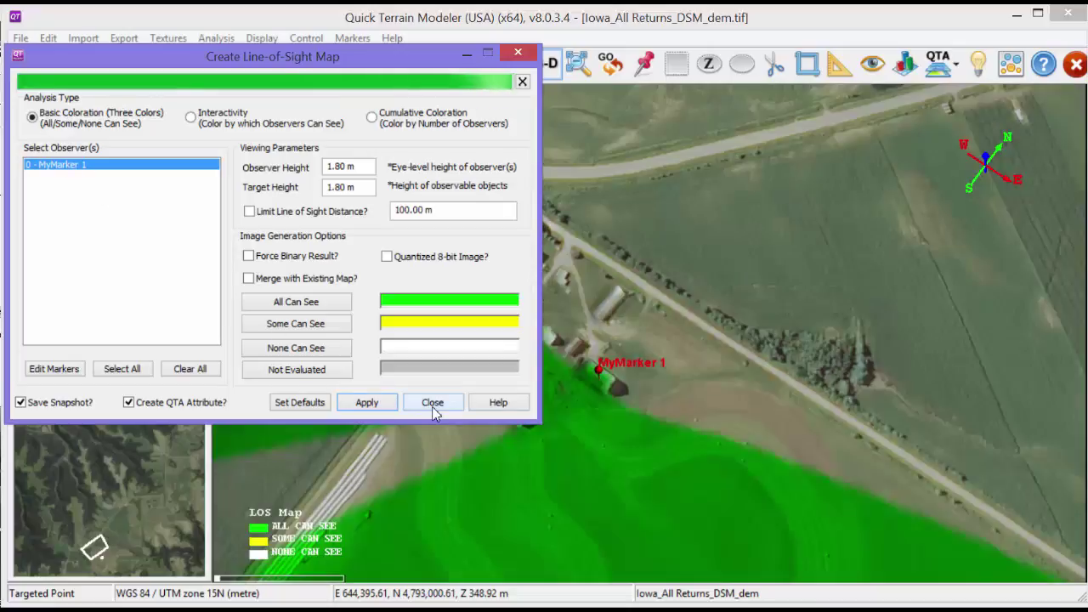
left_click(432, 405)
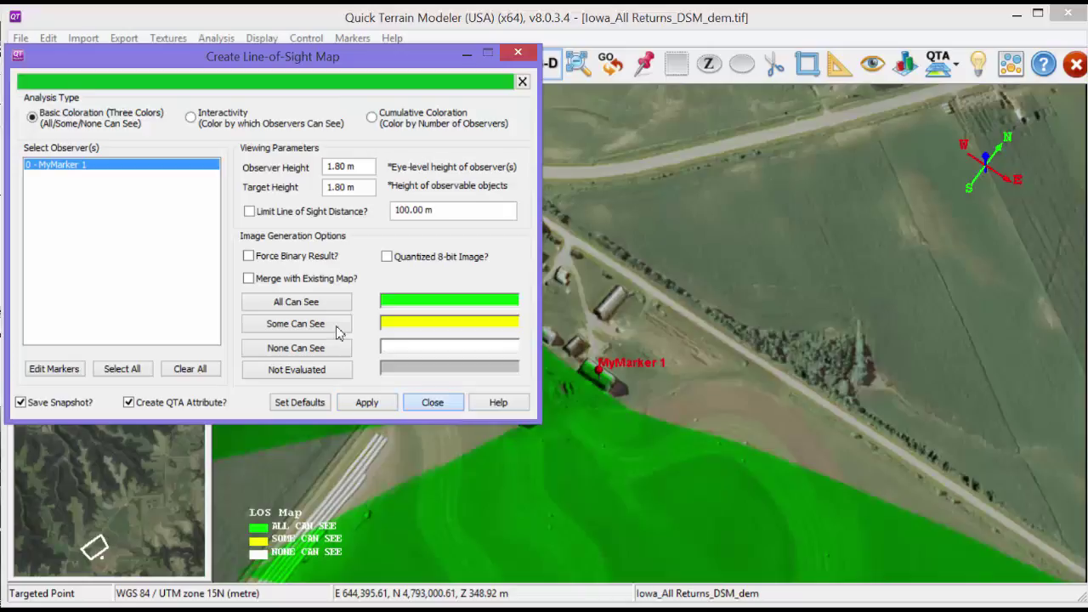
left_click_drag(410, 345, 567, 358)
scroll(567, 357, "down", 5)
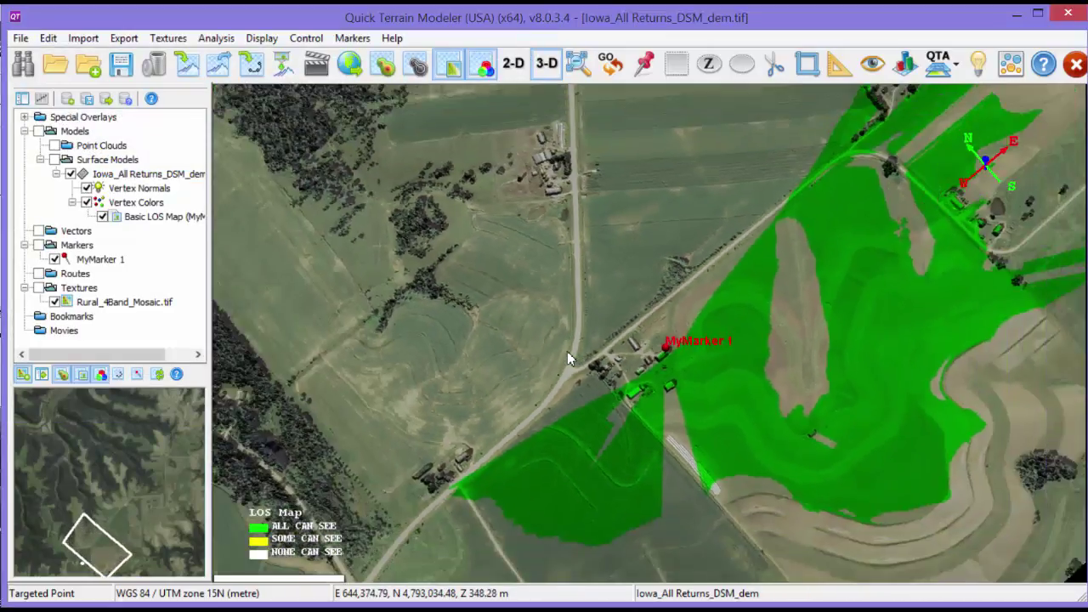
Return to an overhead north-up view and toggle the Basic LOS Map layer and vertex colouring
scroll(567, 351, "down", 1)
left_click_drag(648, 444, 348, 187)
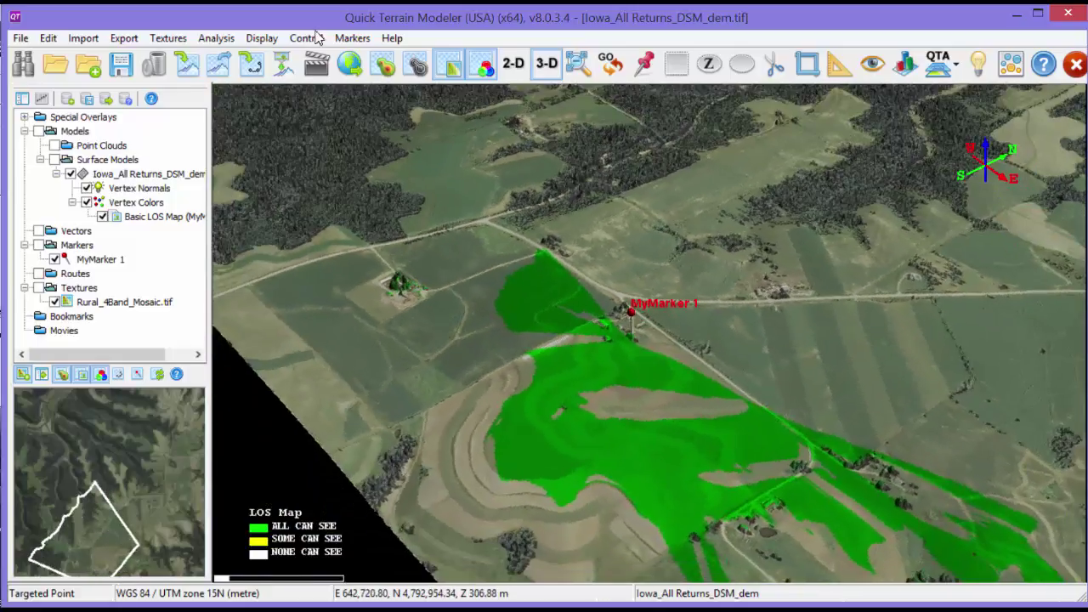
left_click(351, 64)
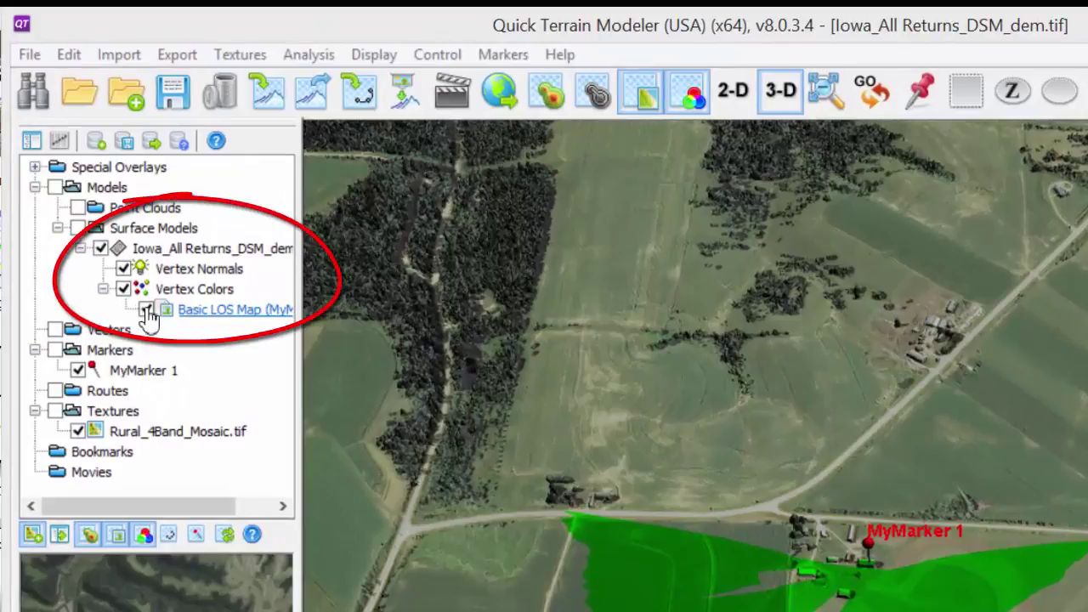
left_click(146, 310)
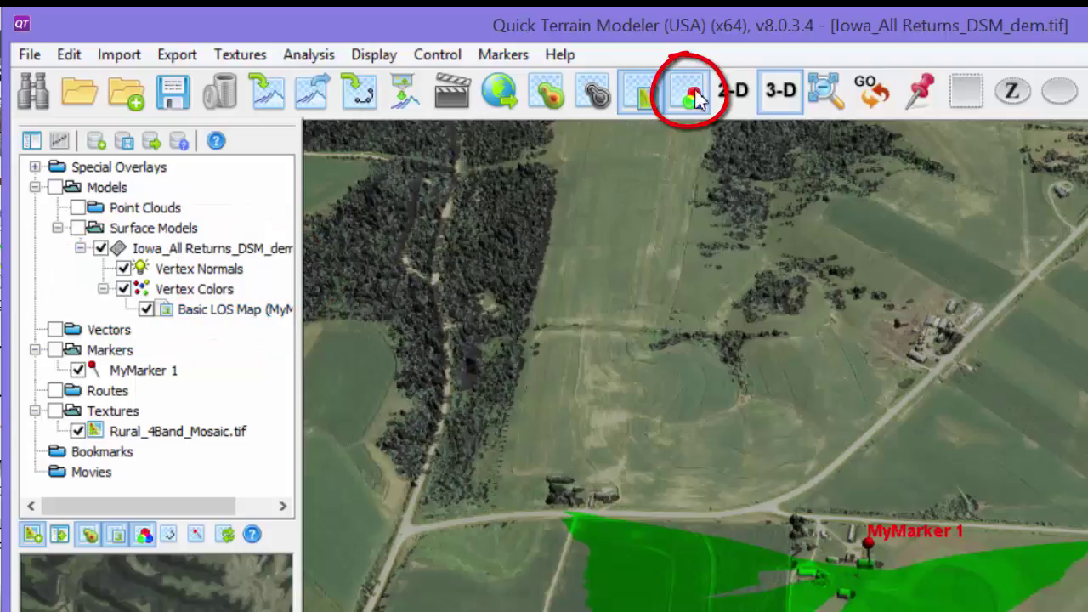
left_click(693, 101)
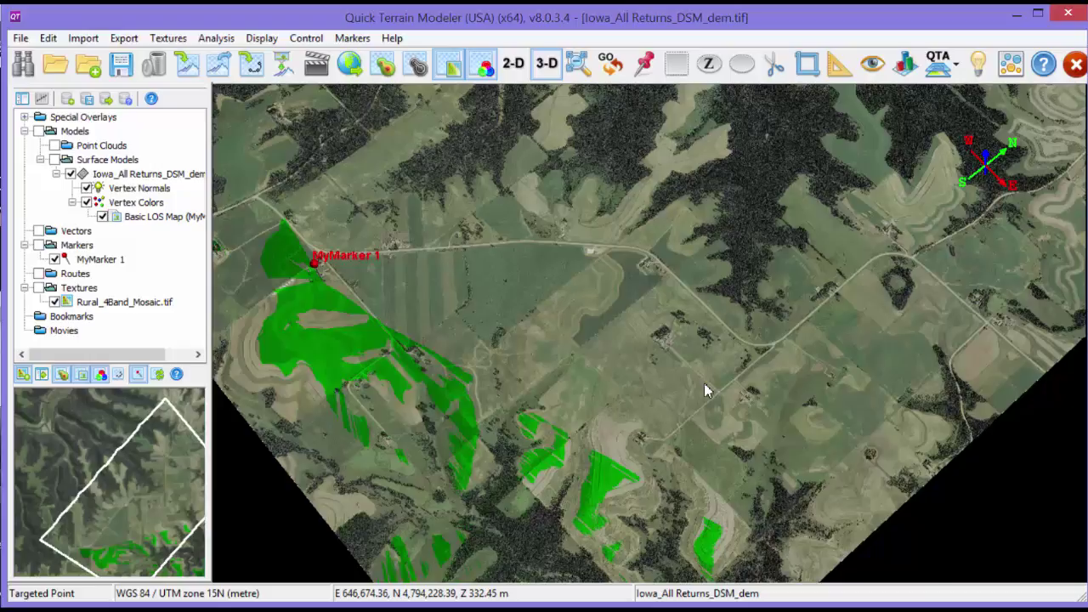
Zoom into the farmstead, drop MyMarker 6 on a building, and open Line-of-Sight Map settings
scroll(703, 389, "up", 5)
scroll(704, 389, "up", 5)
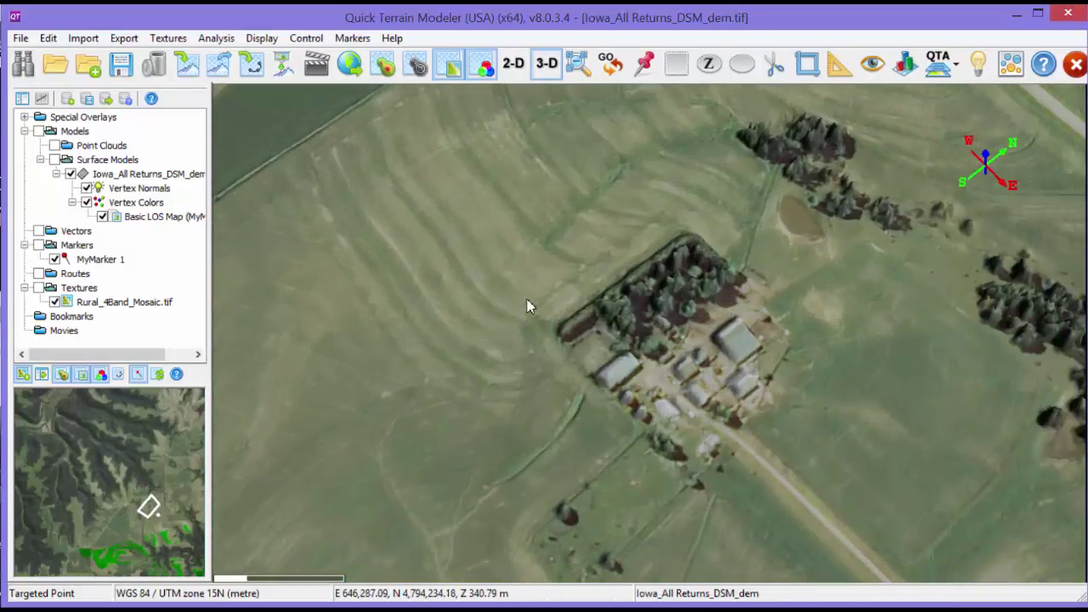
left_click_drag(527, 306, 643, 353)
left_click(600, 370)
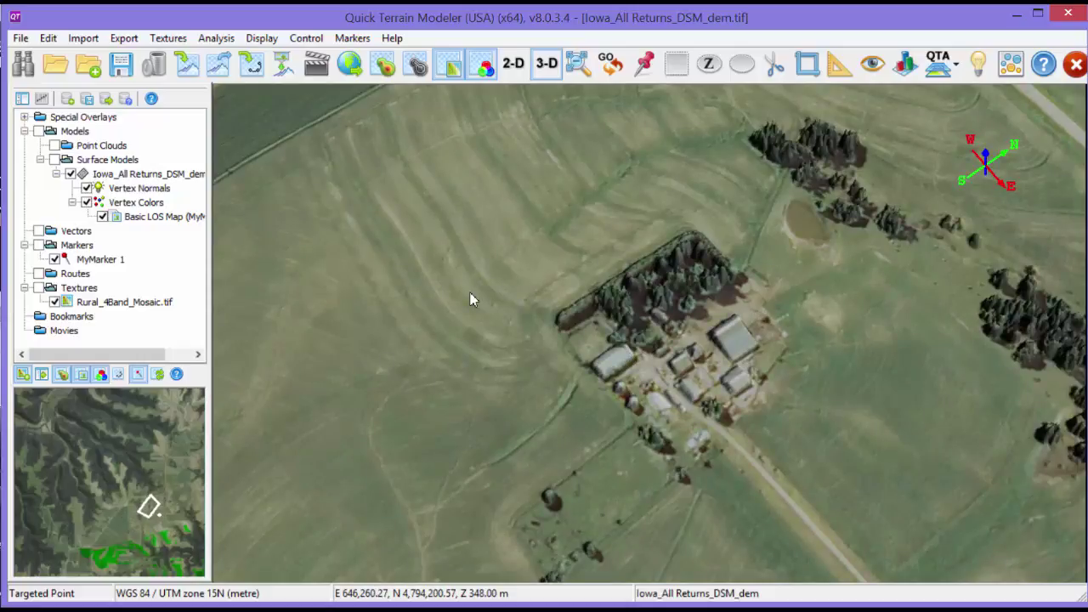
left_click(871, 66)
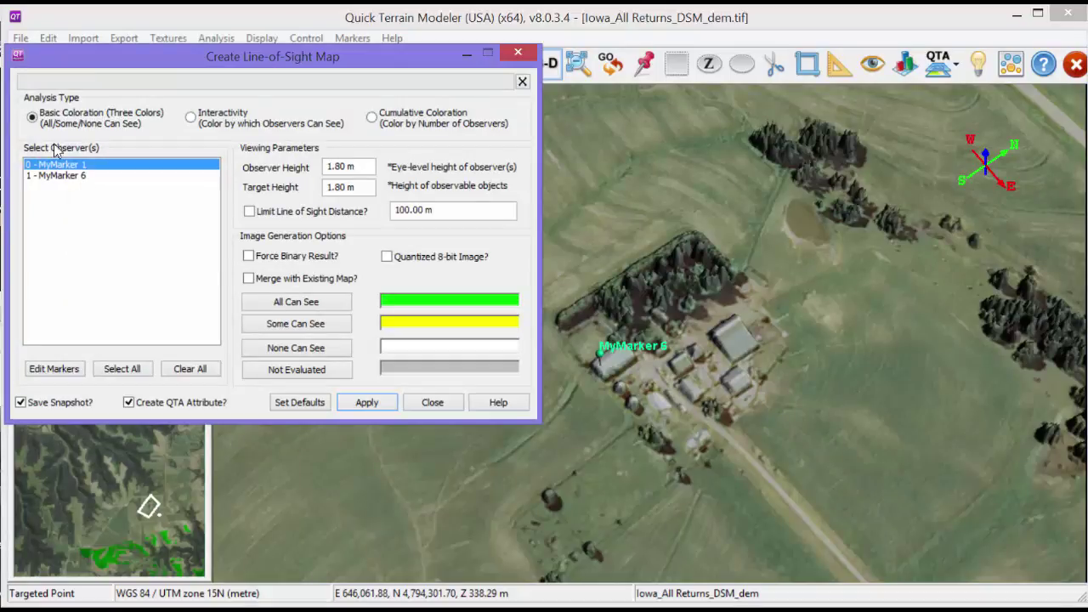
Apply a Basic LOS Map with MyMarker 1 and MyMarker 6 as observers, then view obliquely
left_click(68, 175, "shift")
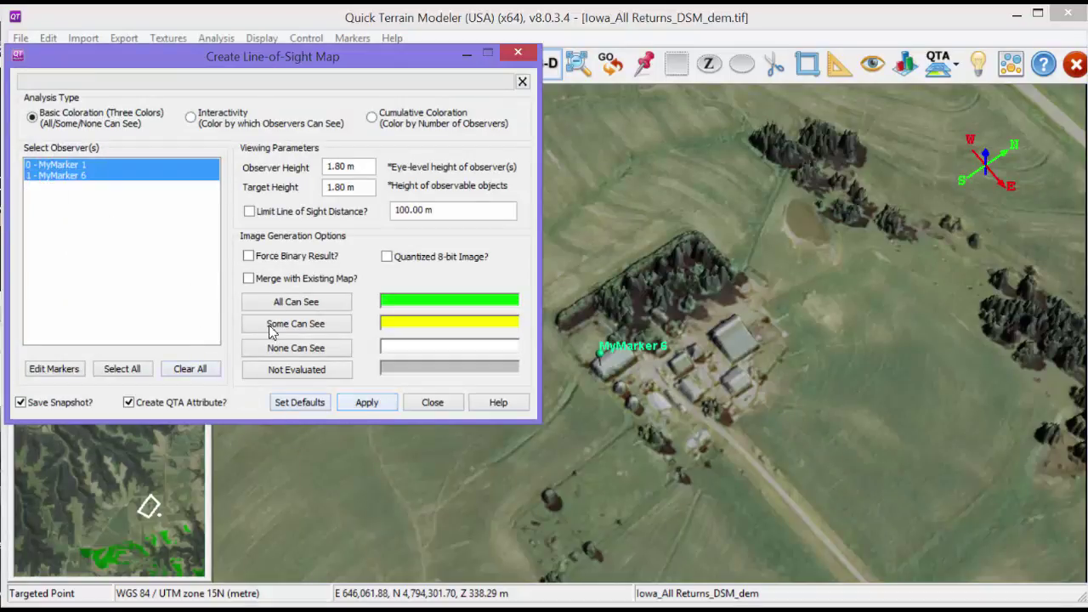
left_click(432, 402)
scroll(542, 415, "down", 5)
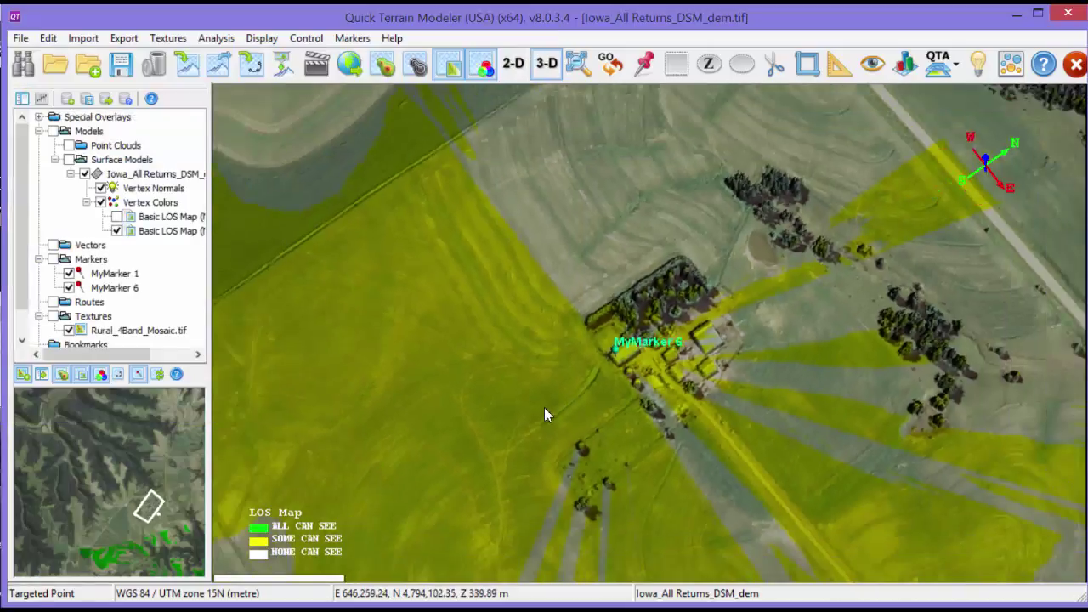
scroll(544, 415, "down", 5)
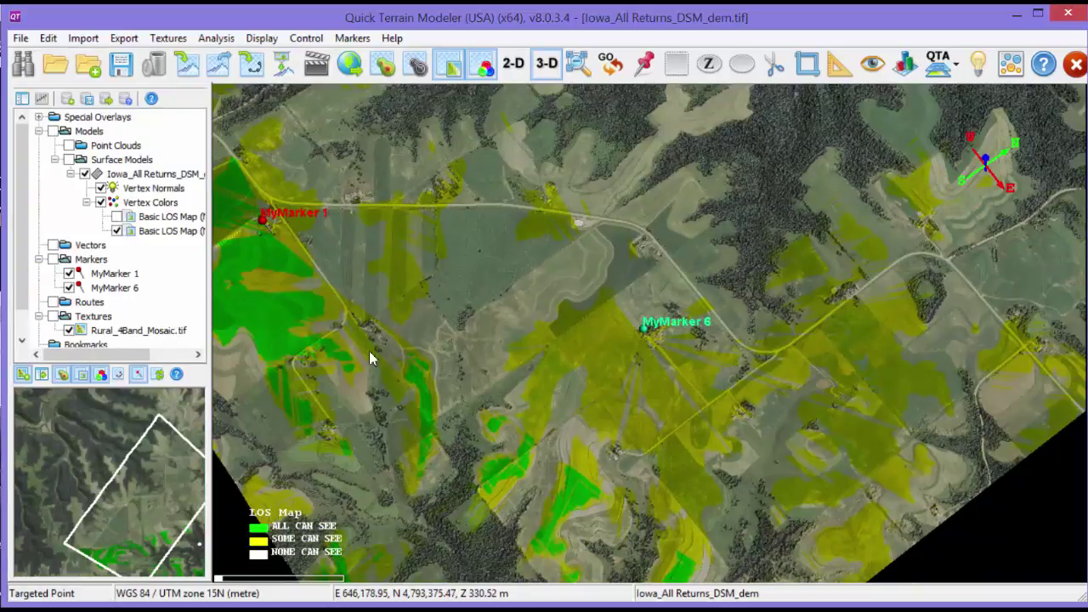
left_click_drag(369, 351, 527, 460)
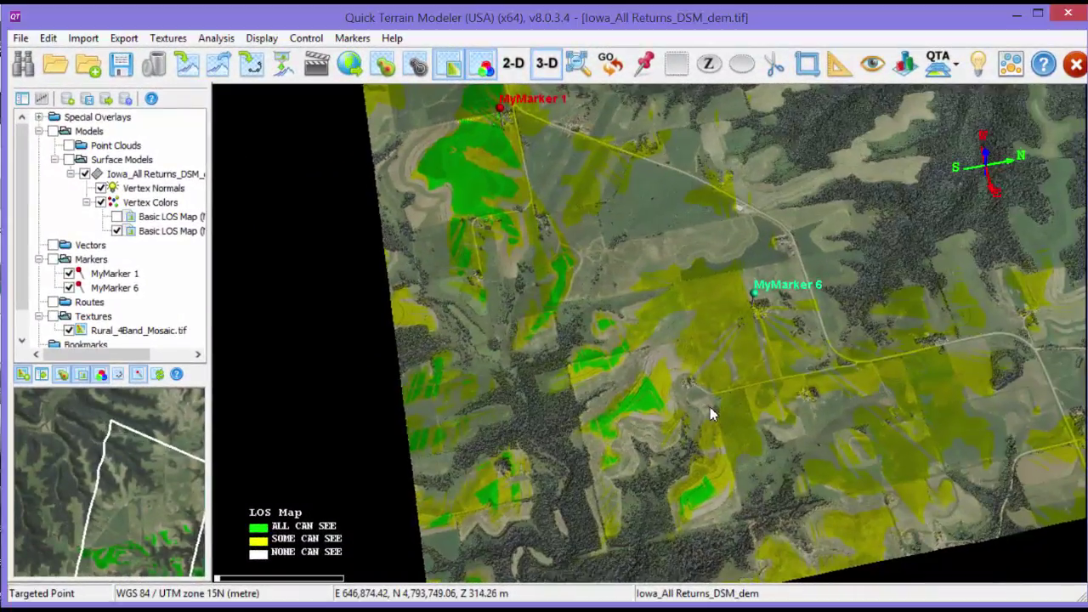
left_click_drag(709, 407, 778, 399)
scroll(778, 396, "up", 5)
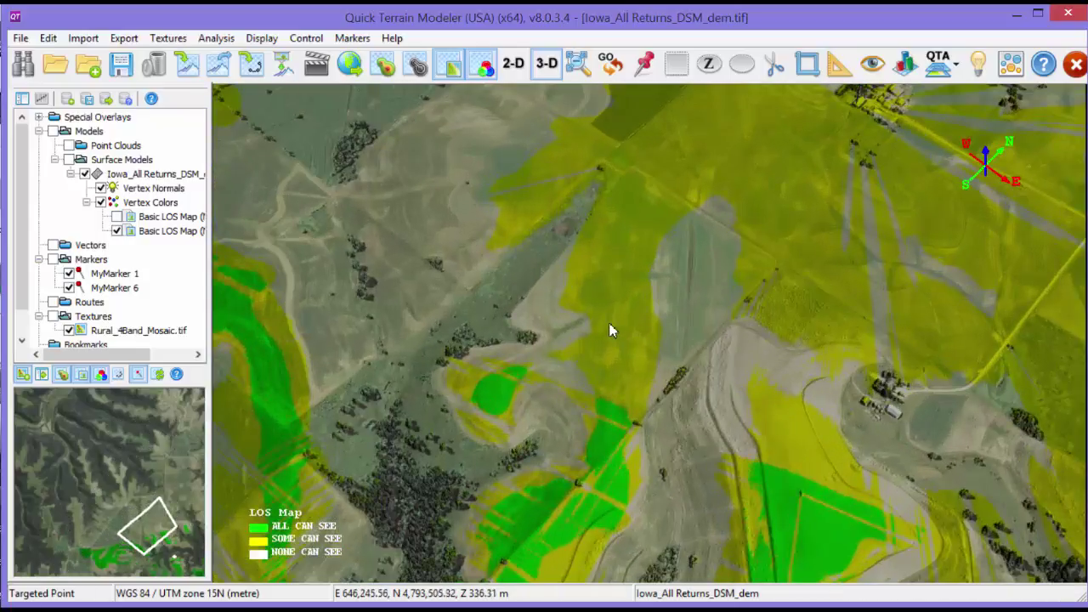
key("l")
left_click(779, 490)
left_click_drag(750, 502, 694, 454)
scroll(694, 454, "down", 2)
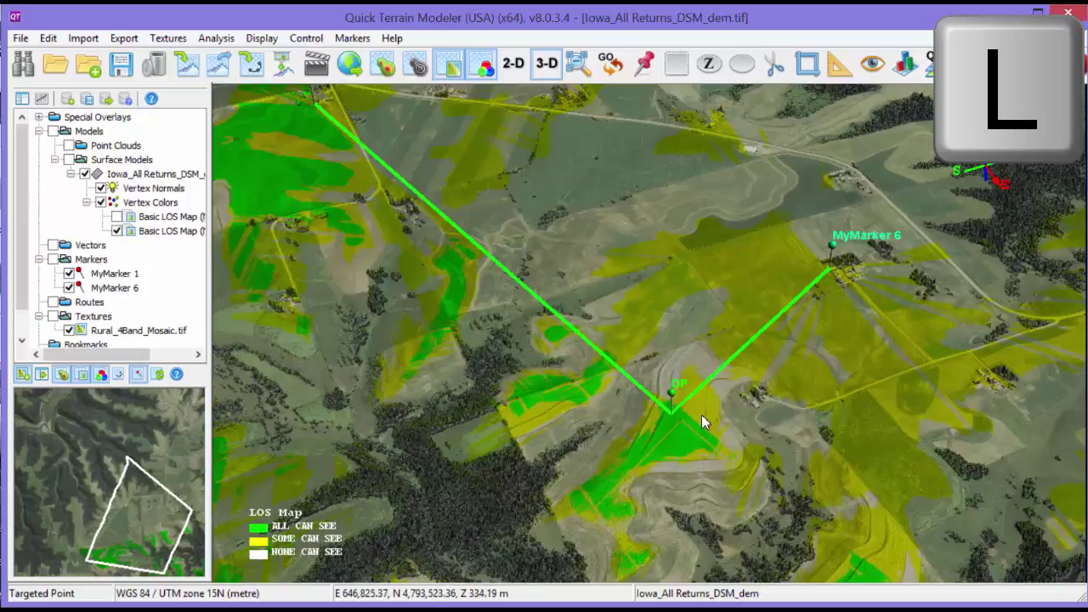
left_click(746, 280)
scroll(745, 280, "down", 2)
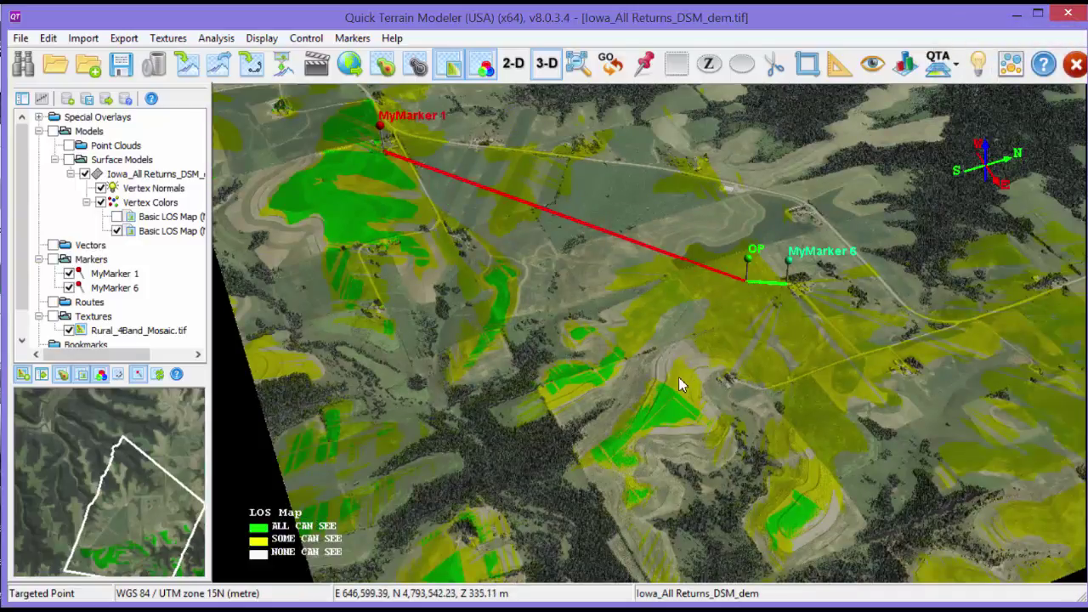
mouse_move(704, 340)
left_mouse_down()
mouse_move(716, 303)
mouse_move(738, 303)
mouse_move(612, 383)
mouse_move(619, 407)
mouse_move(665, 417)
left_mouse_up()
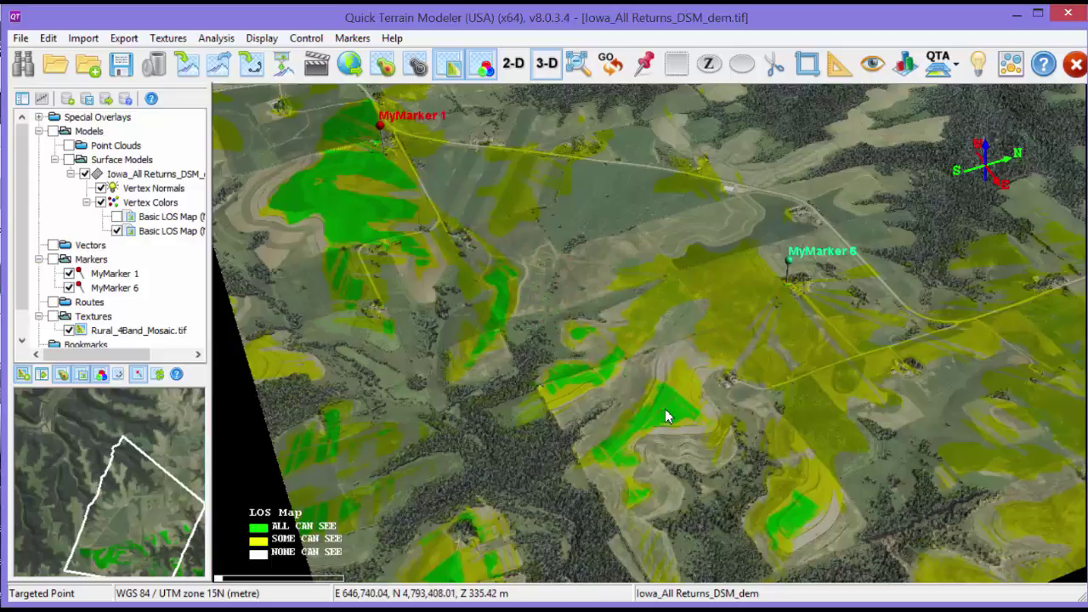
left_click(667, 414)
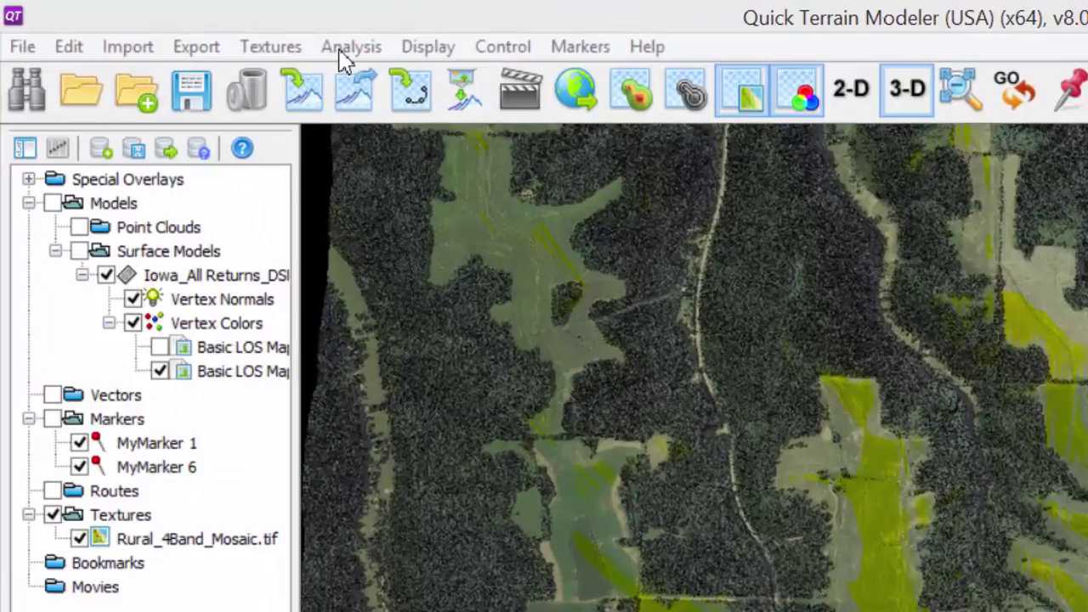
Start a Slope Map analysis from the analysis tools list
left_click(339, 52)
mouse_move(350, 89)
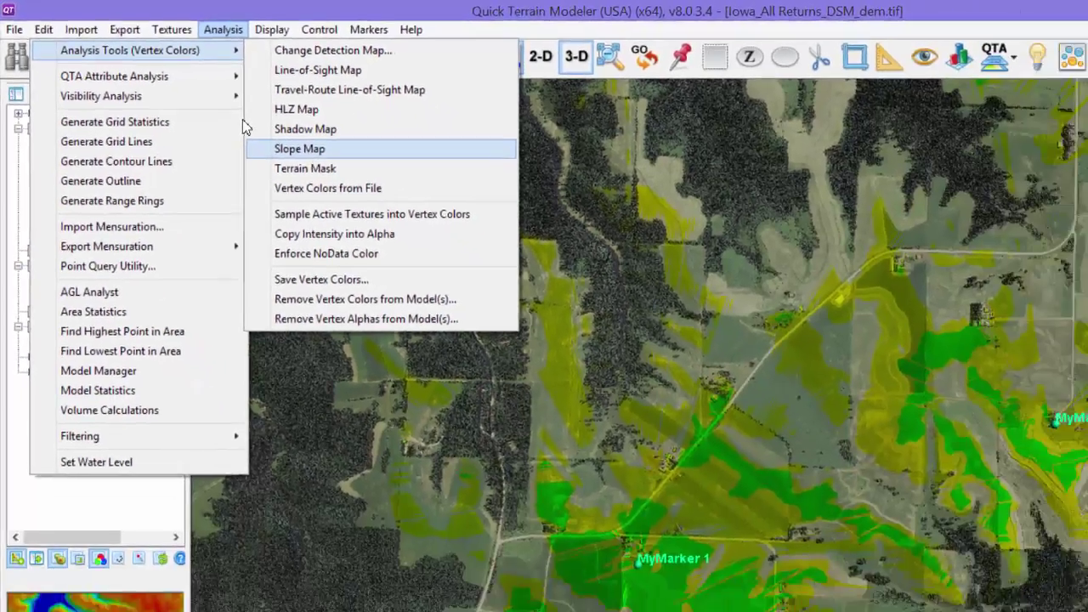
left_click(480, 242)
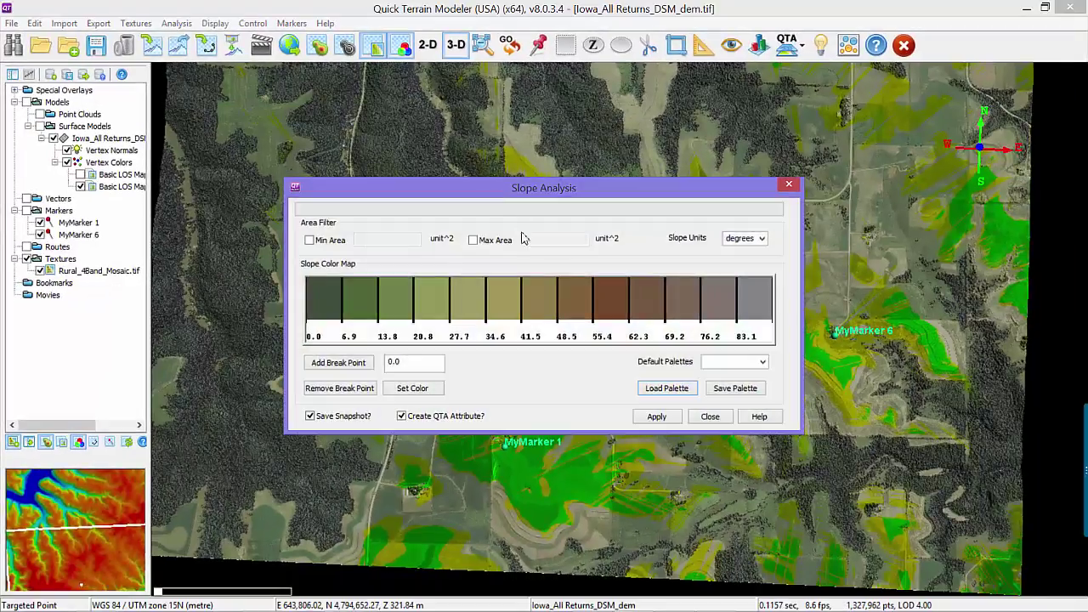
Apply the Blue-to-Red palette in degrees and switch on the Slope Map layer
left_click(762, 364)
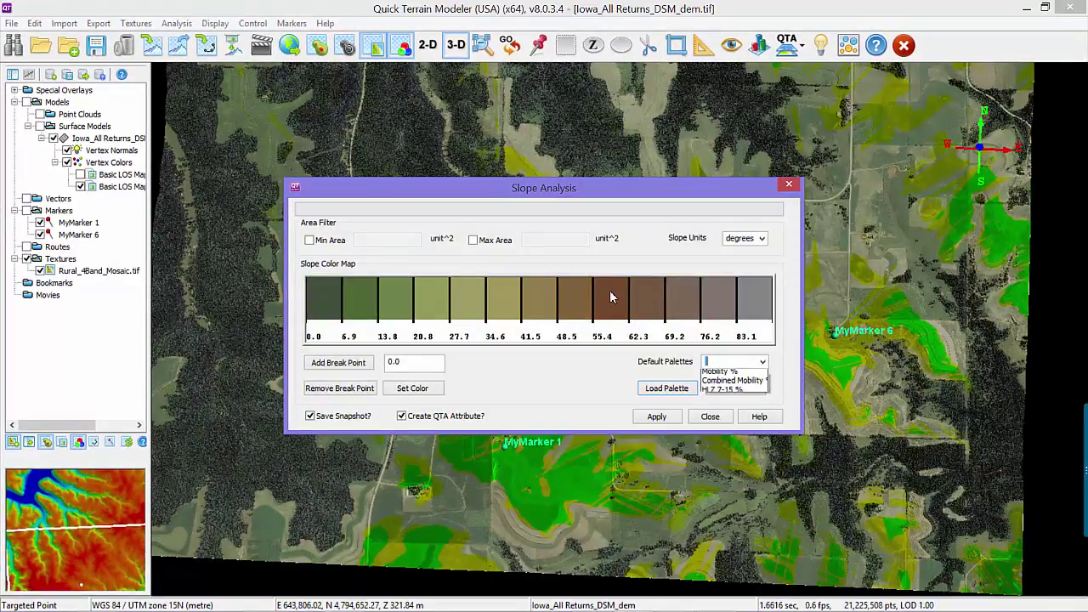
left_click(722, 392)
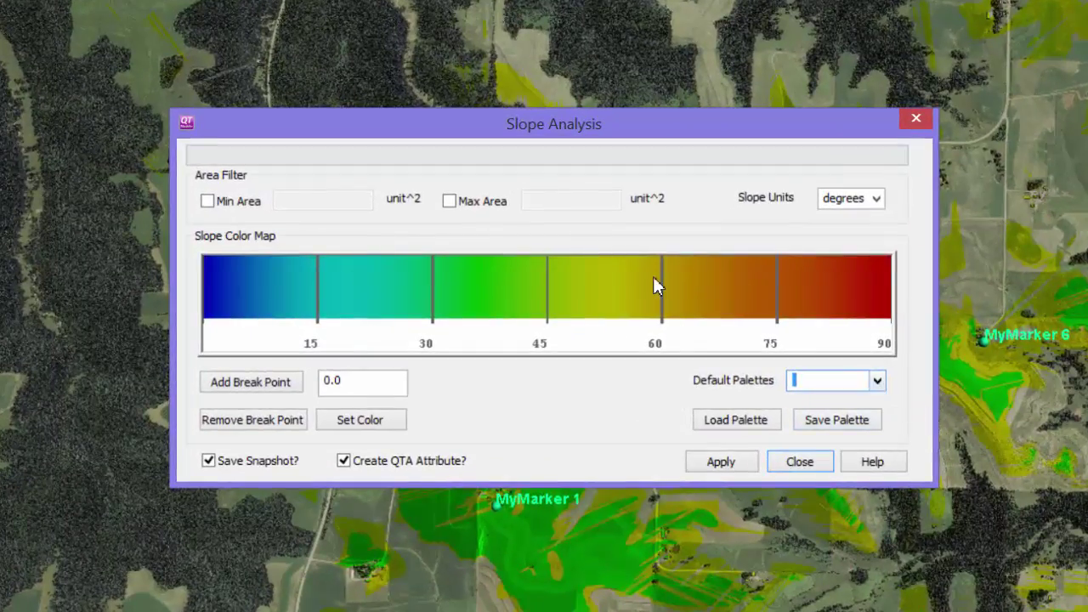
left_click(876, 382)
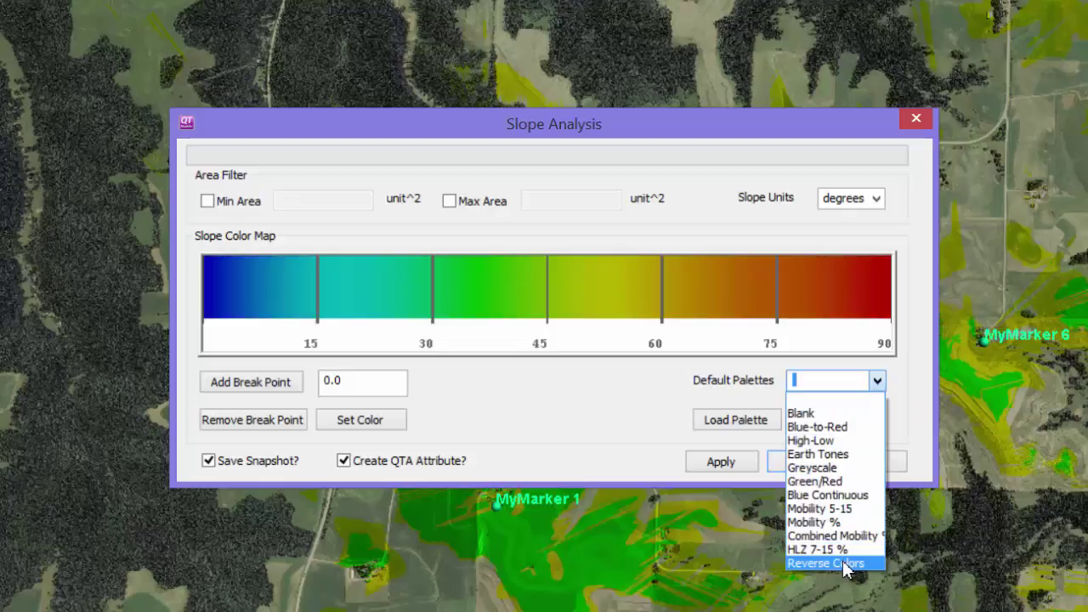
left_click(814, 481)
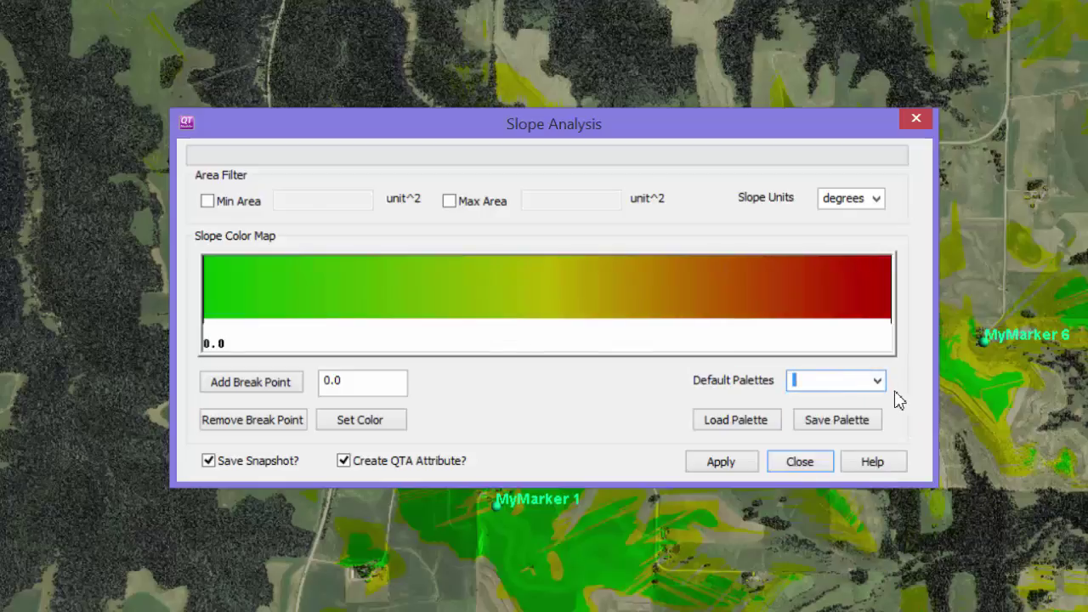
left_click(877, 383)
left_click(842, 428)
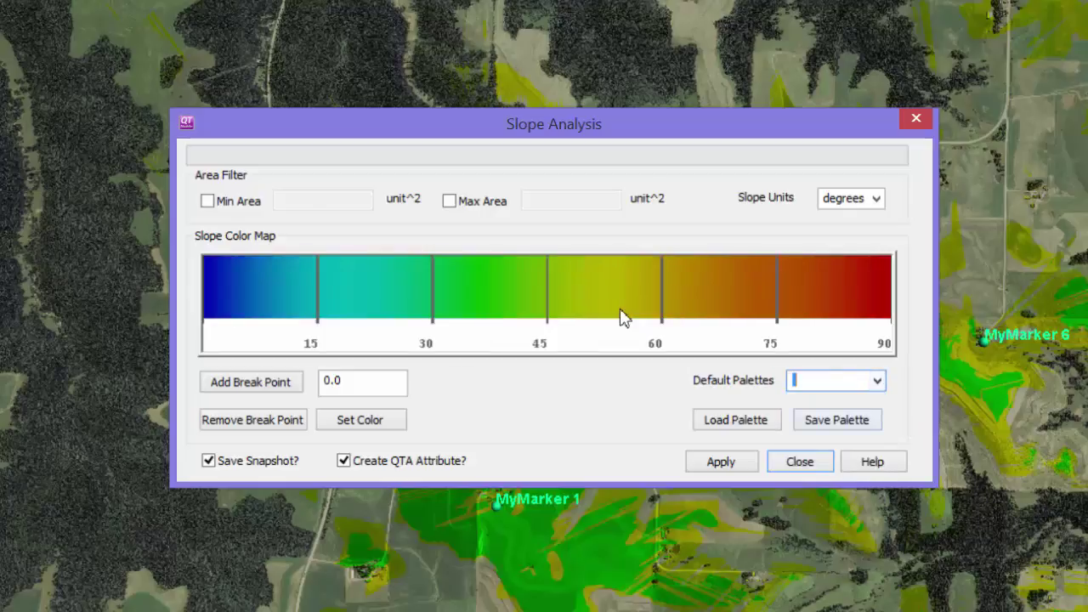
left_click(720, 463)
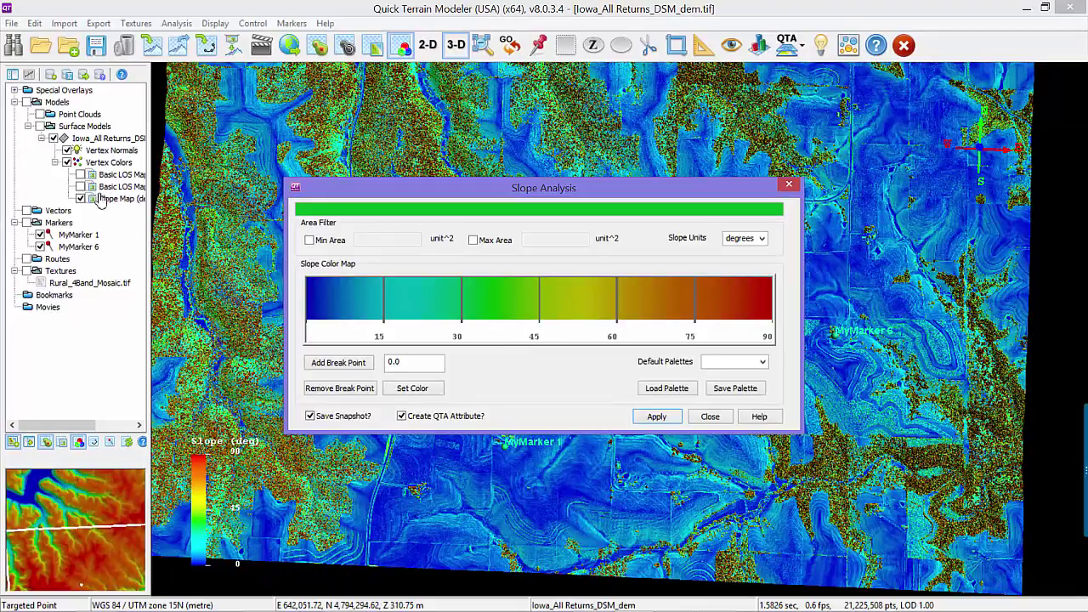
left_click(81, 198)
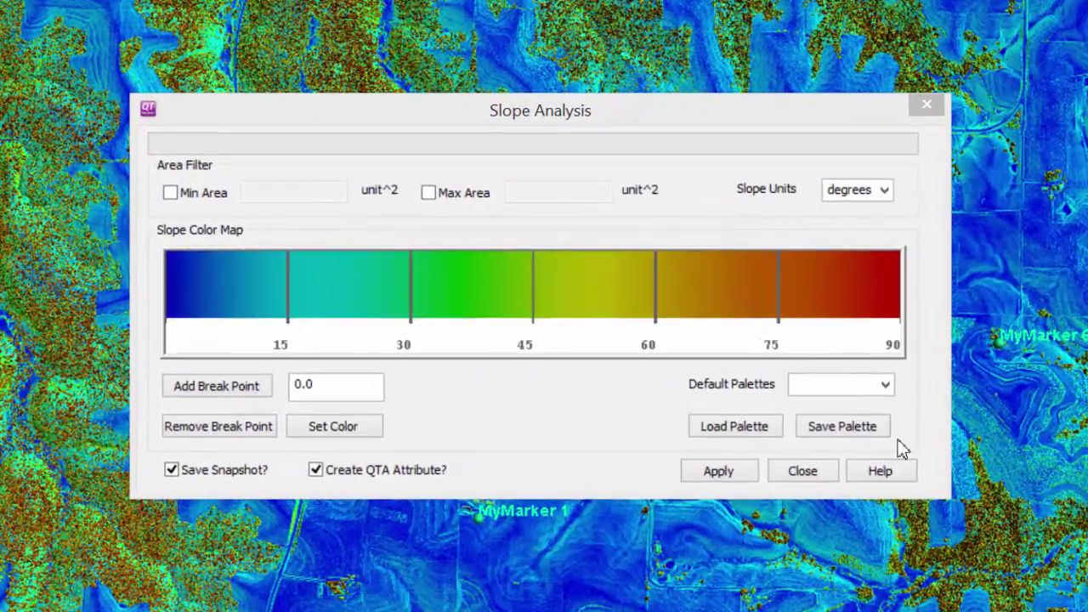
Switch the slope colour map to the Blank palette with slope units in percent
left_click(884, 384)
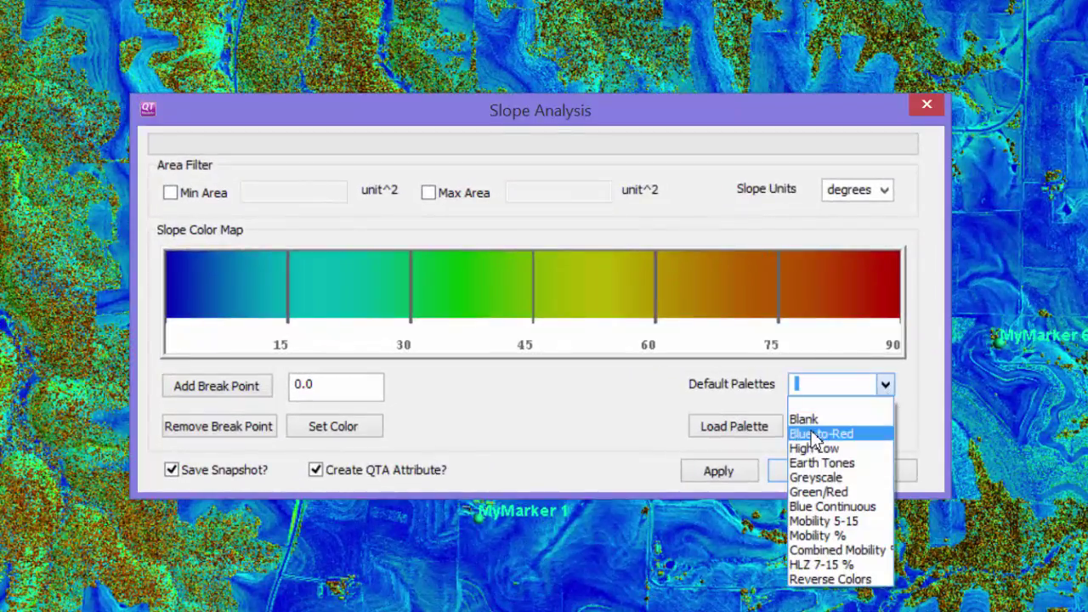
key("Return")
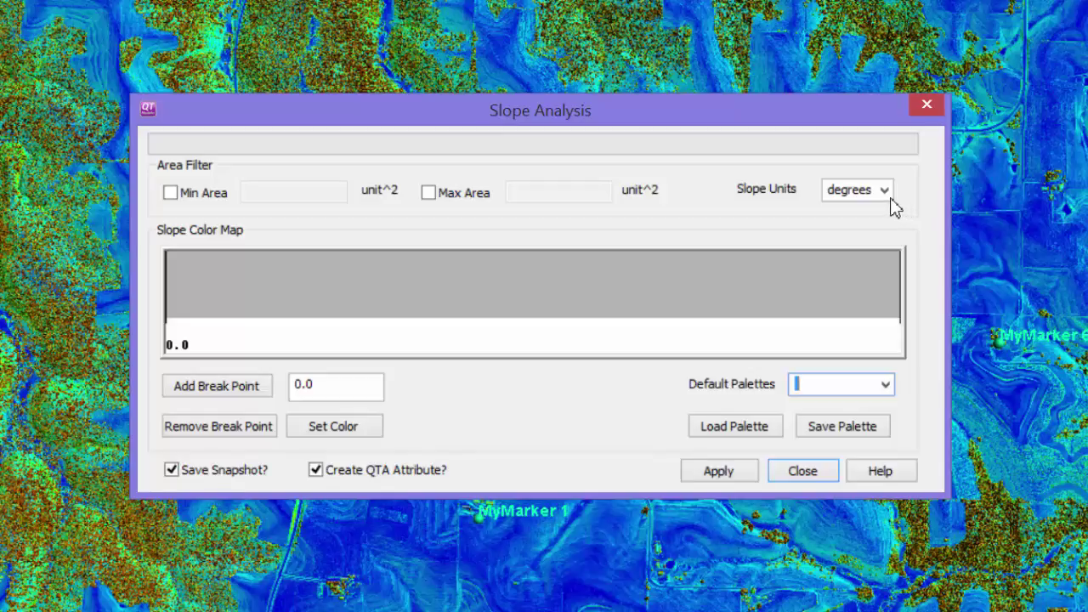
left_click(856, 189)
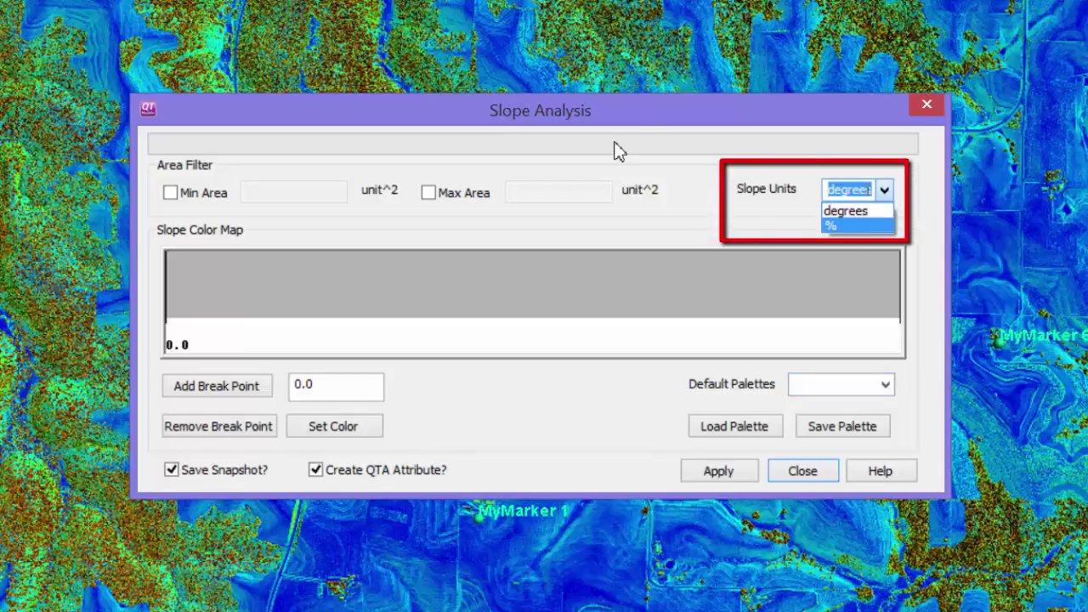
left_click(834, 226)
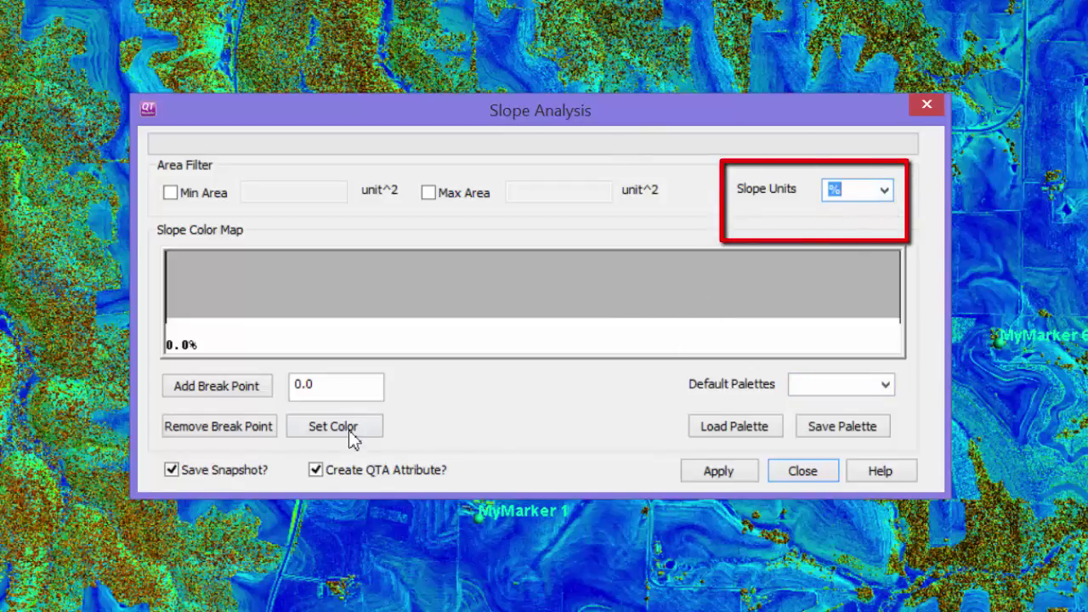
Add a 20% break point, colour slopes above it red, and apply the analysis
double_click(352, 381)
type("20")
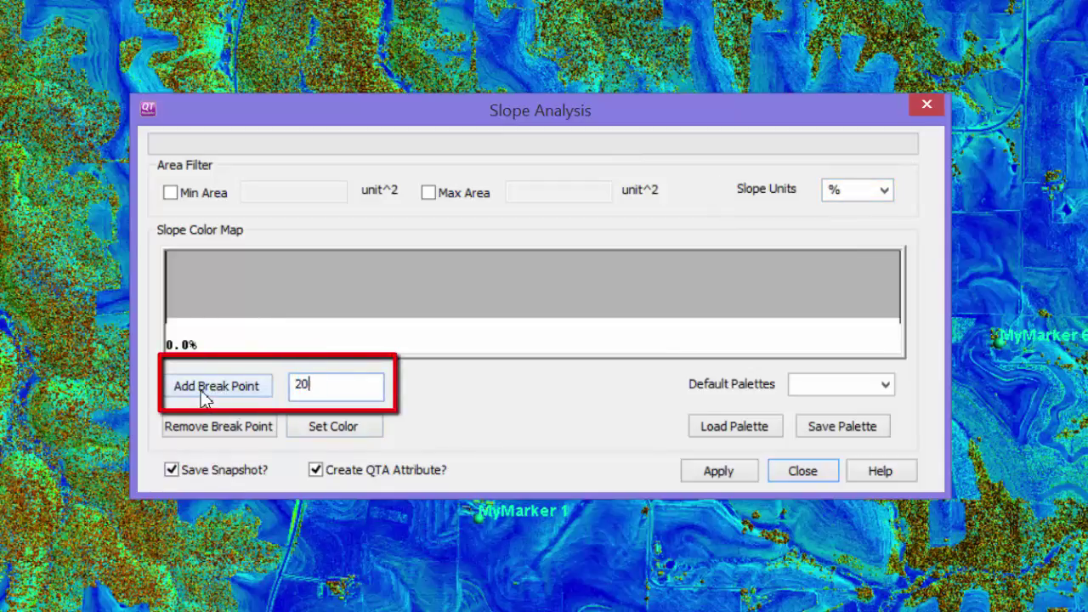
left_click(204, 396)
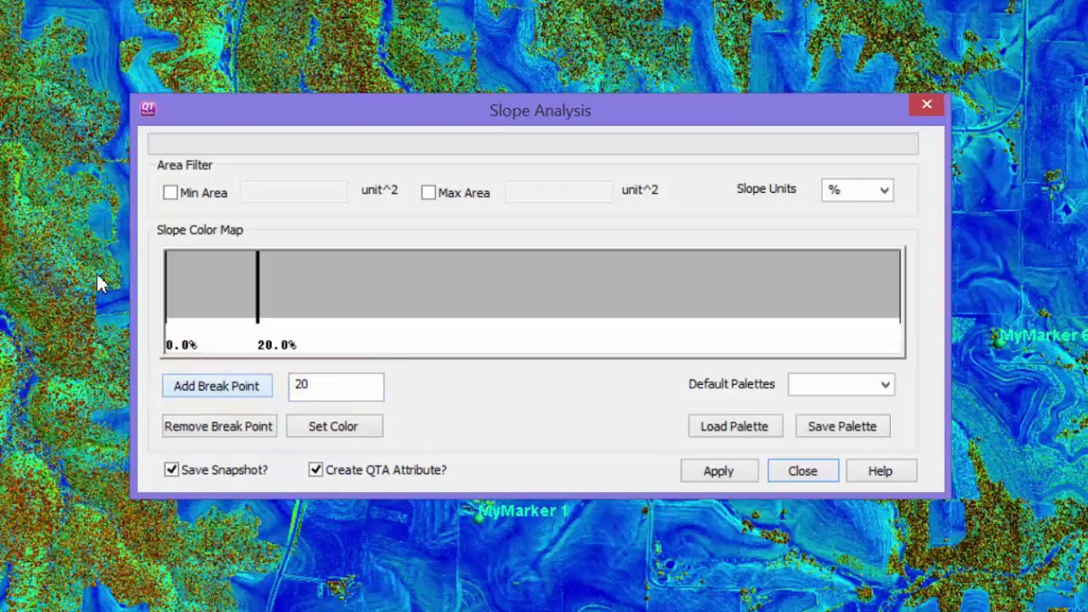
right_click(325, 305)
left_click(365, 258)
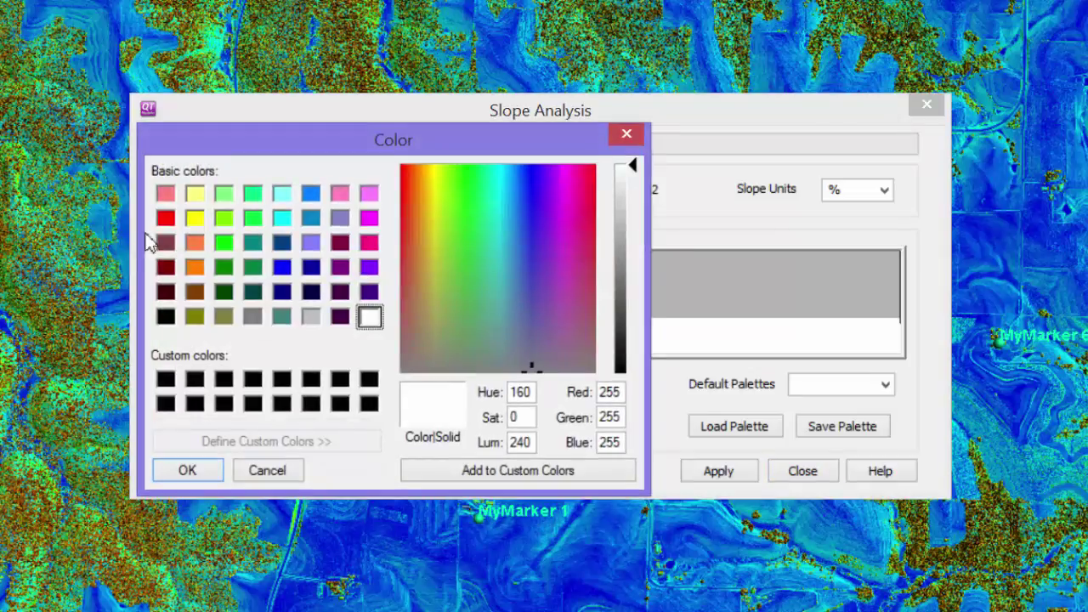
left_click(166, 220)
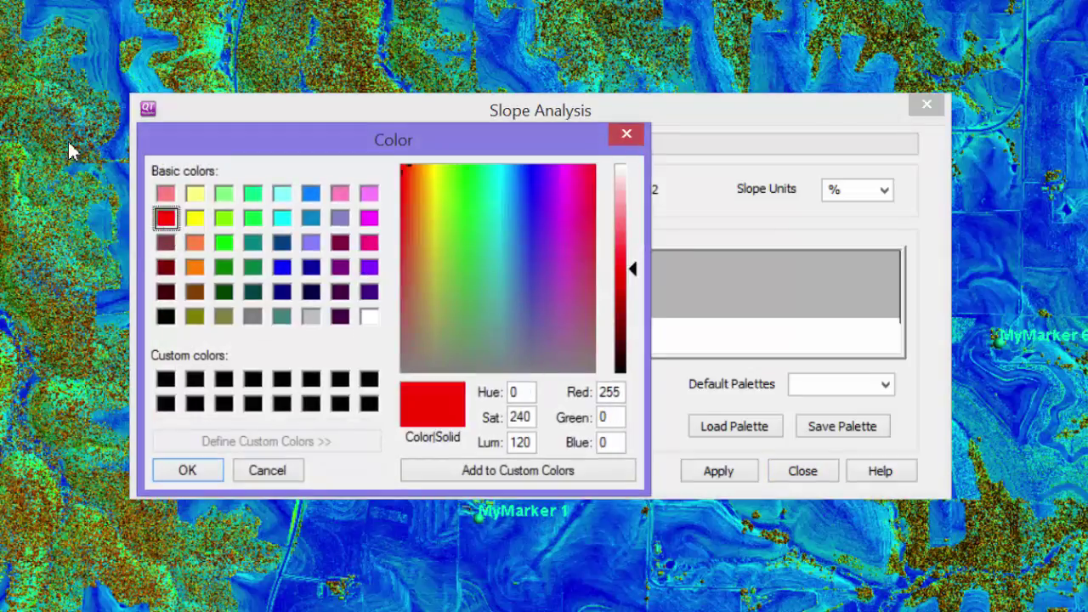
left_click(213, 470)
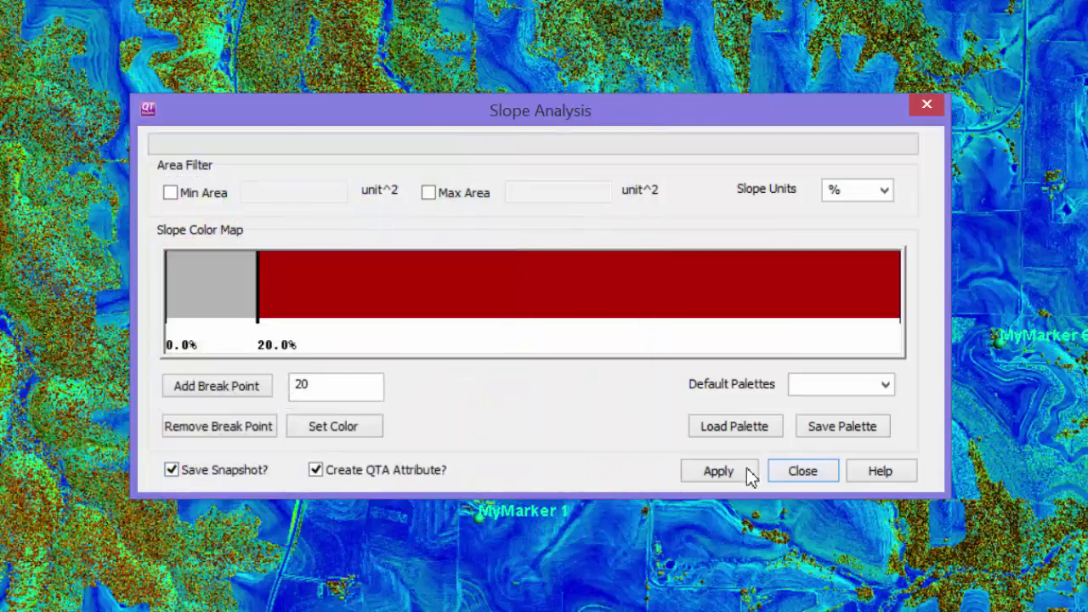
left_click(718, 472)
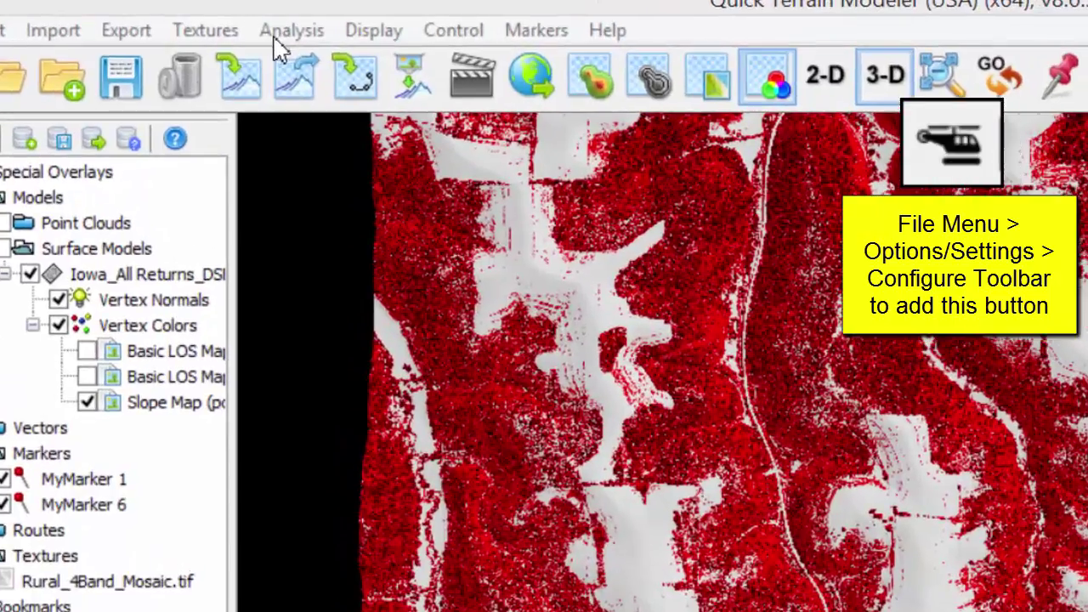
Open the Analysis menu to reach the Vertex Colors analysis tools
left_click(184, 23)
mouse_move(281, 78)
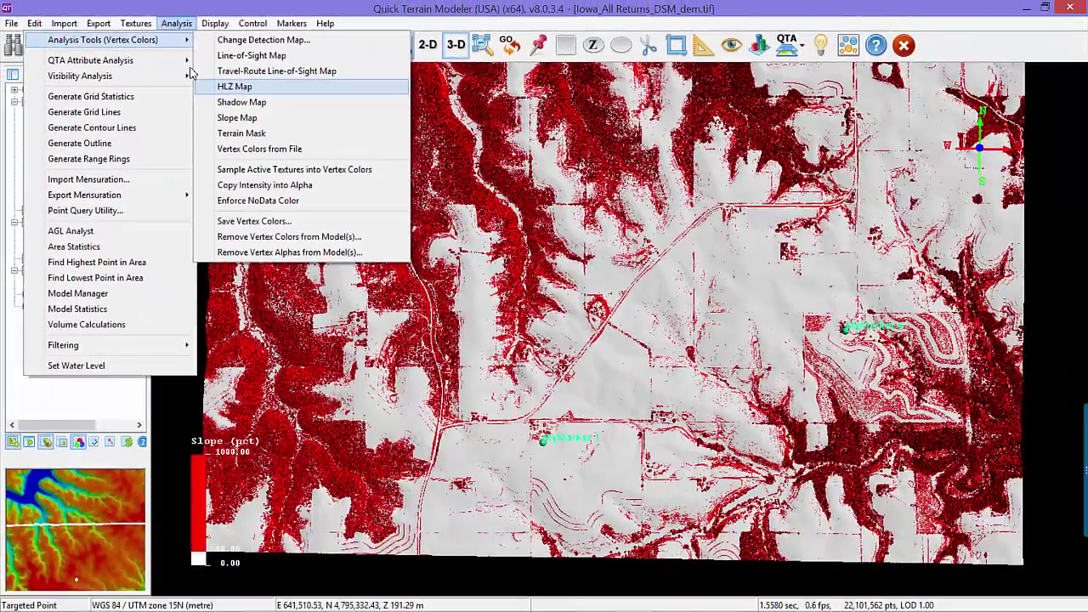
Apply an HLZ map with 5° max slope, 10.00 m radius and 0.30 m tolerance
left_click(422, 168)
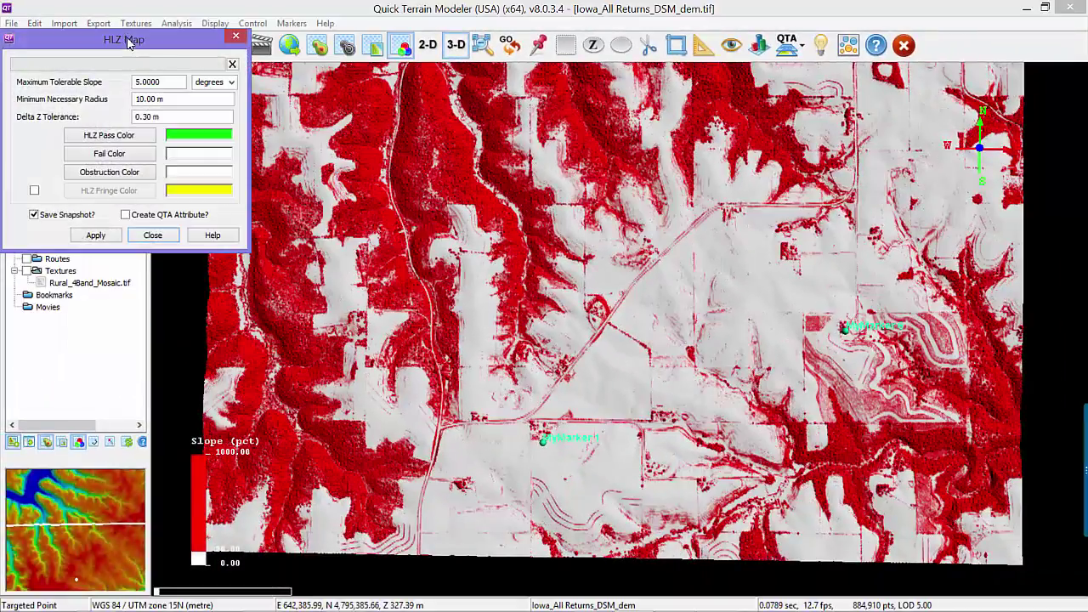
left_click_drag(138, 43, 336, 123)
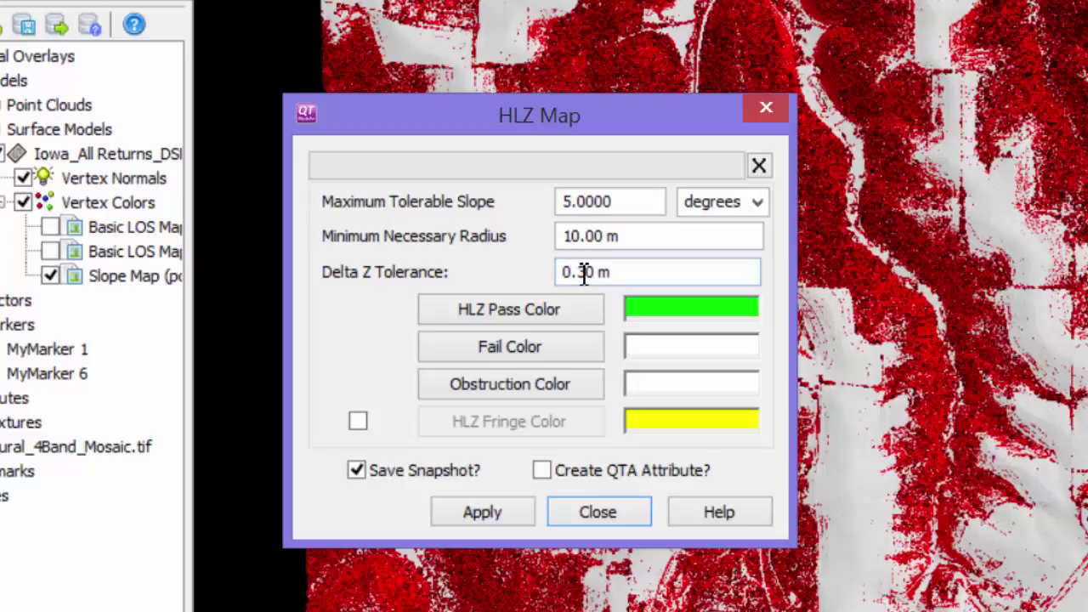
left_click(481, 511)
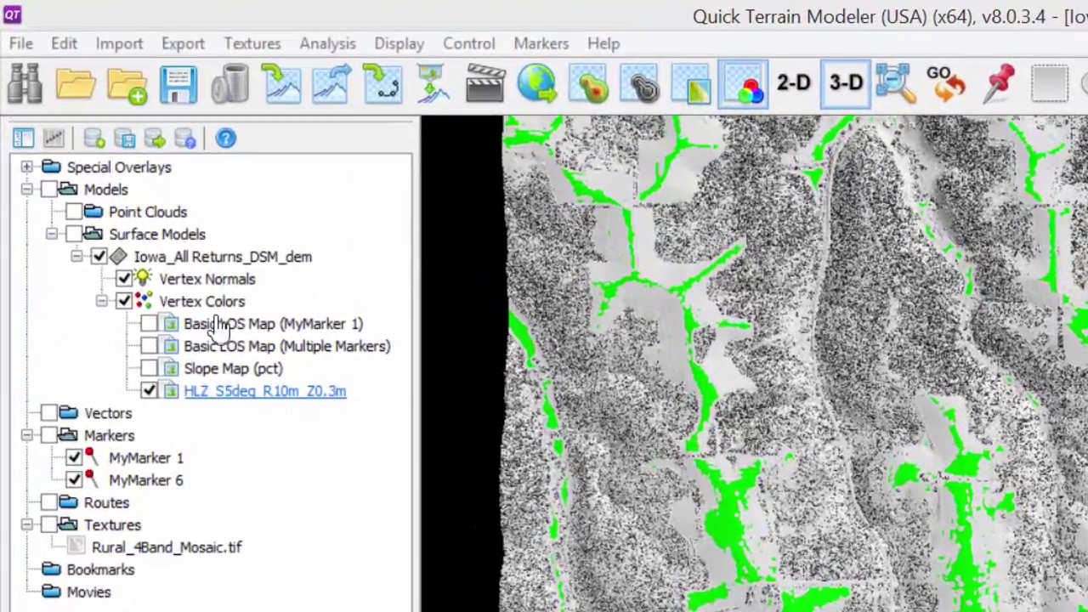
Export the HLZ_S5deg_R10m_Z0.3m snapshot as a white-transparent KMZ, overwriting the existing file
right_click(142, 211)
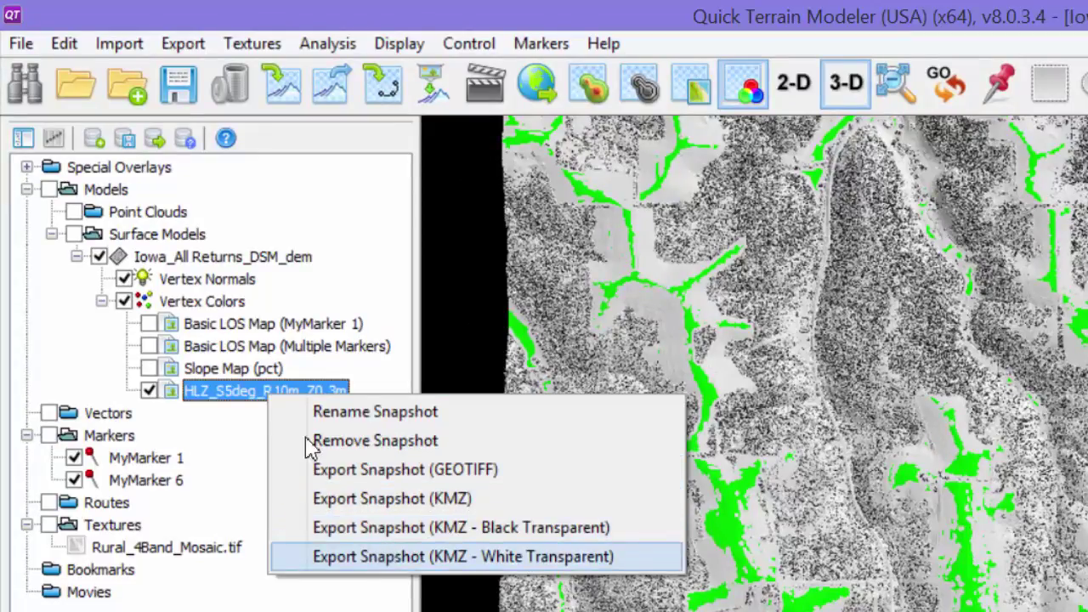
left_click(387, 556)
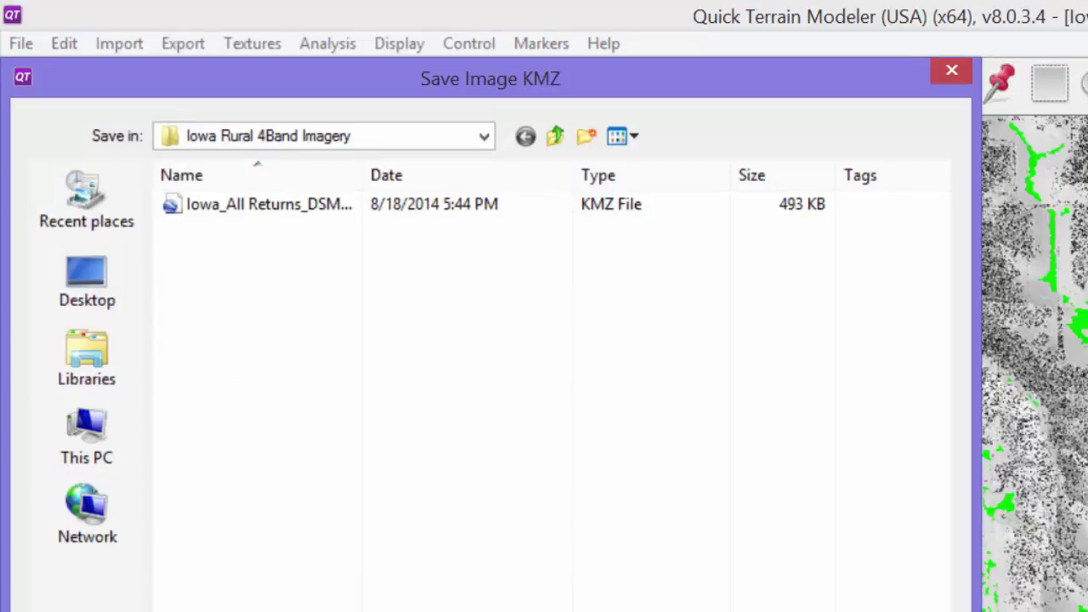
key("Return")
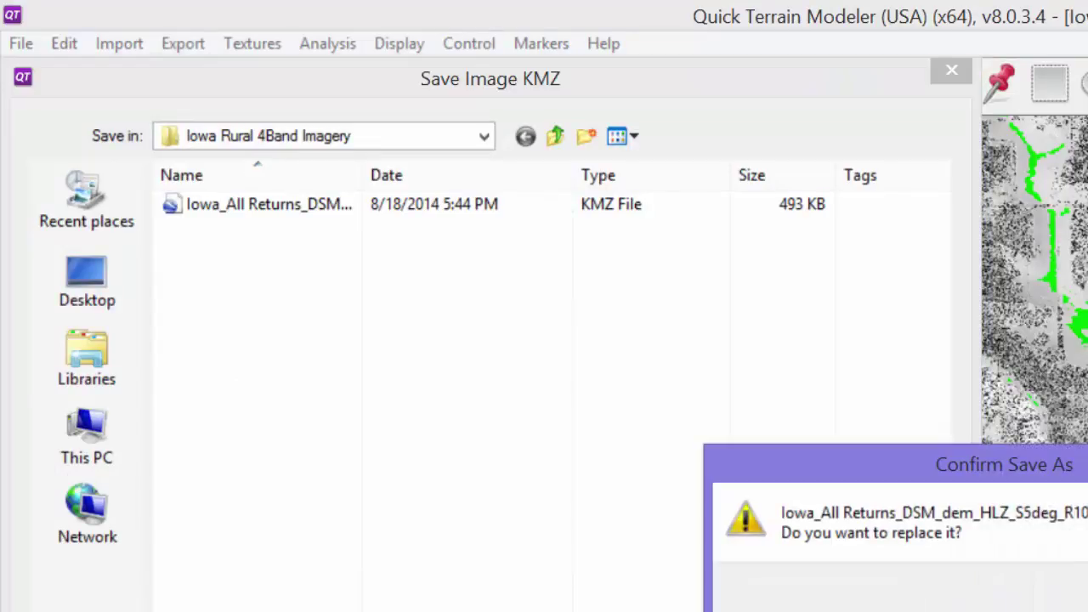
key("Return")
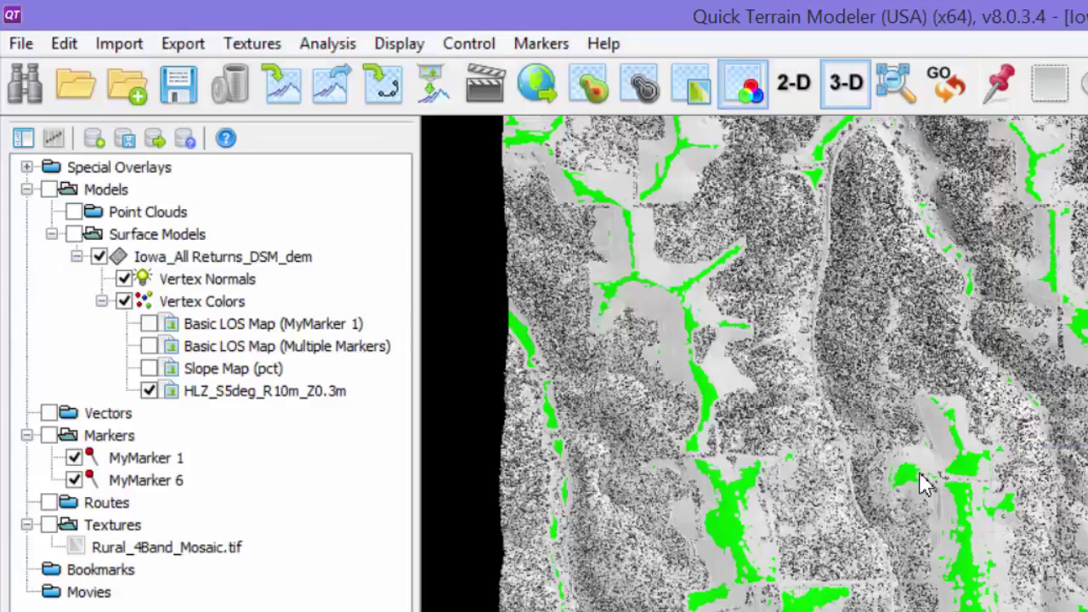